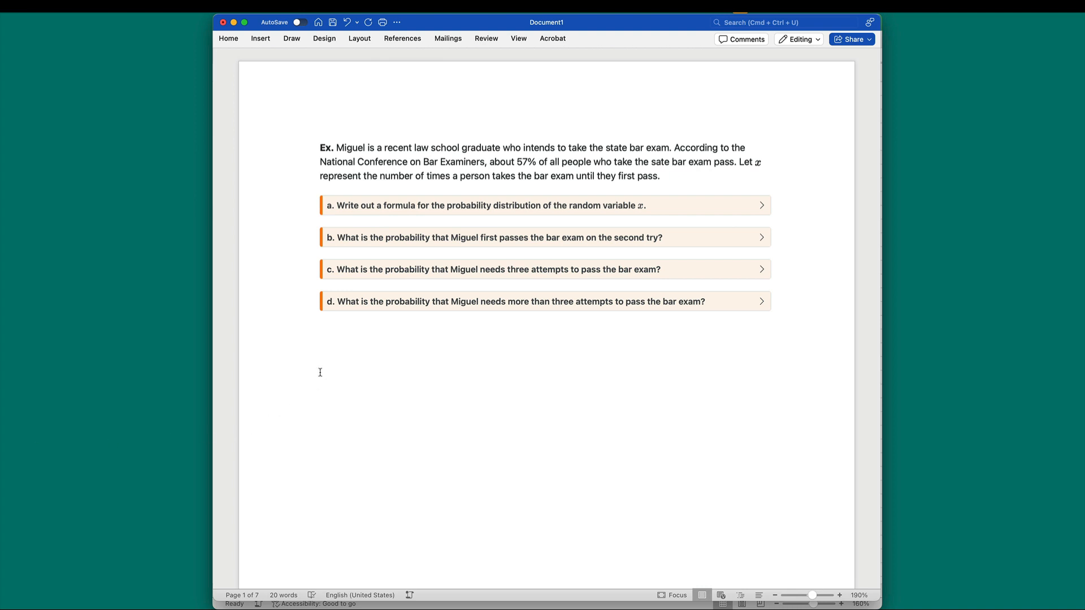
# Start answer a. below question d with the inline equation P(x) = pq^(x-1).
pyautogui.click(791, 295)
pyautogui.write('a.')
pyautogui.hotkey('ctrl', '=')
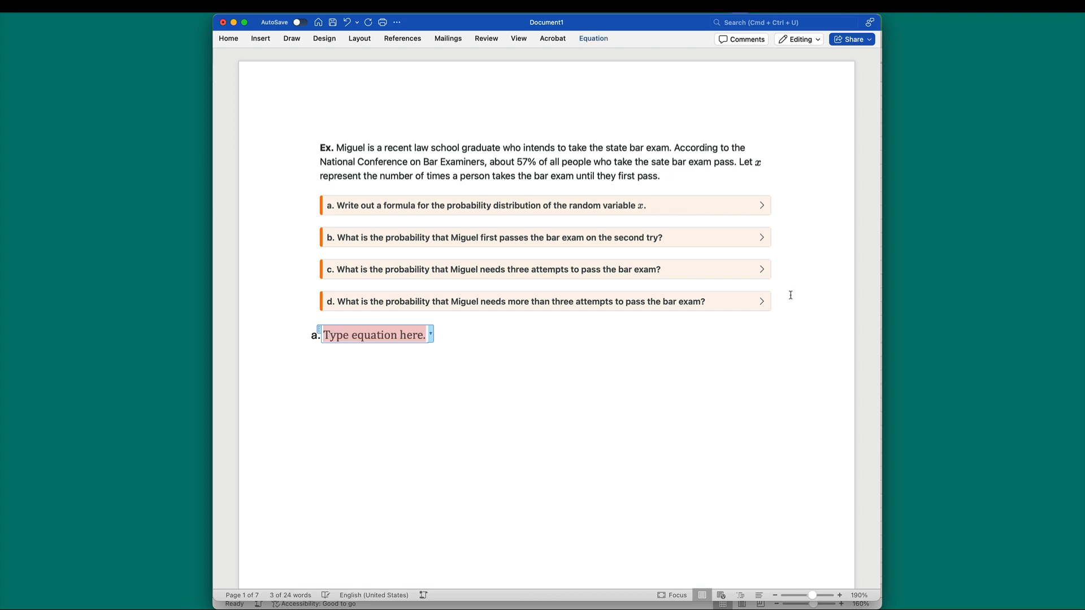
pyautogui.write('P(x) =')
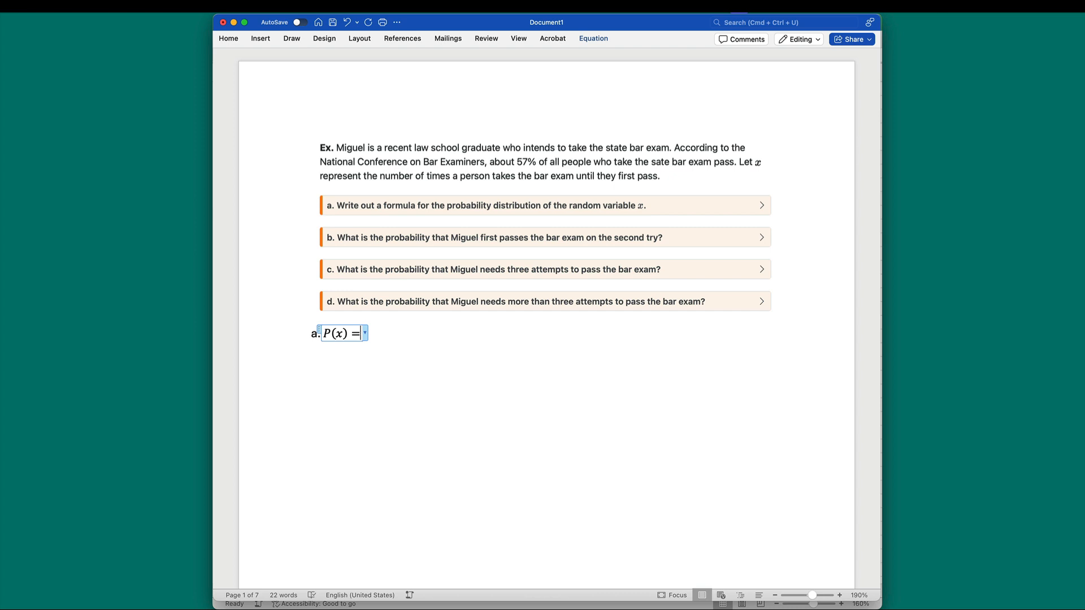
pyautogui.write('pq')
pyautogui.write('^')
pyautogui.write('x-1')
pyautogui.press('Right')
pyautogui.press('Right')
# Continue the answer a. line after the formula with ", p=0.57, q = 1-p = 1-0.57=0.43".
pyautogui.write(', p')
pyautogui.write('=0')
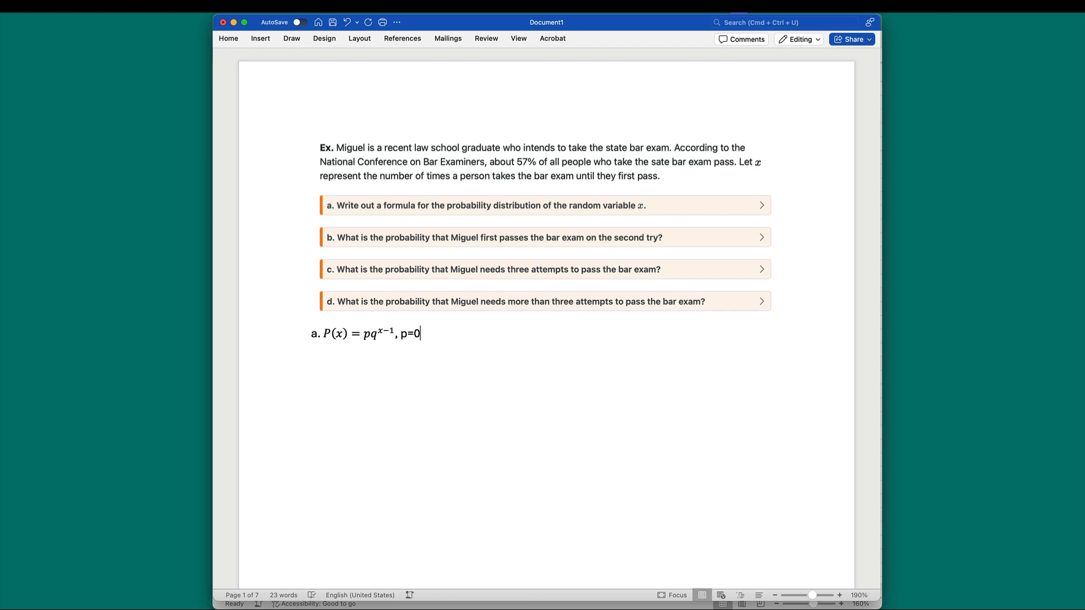
pyautogui.write('57')
pyautogui.press('BackSpace')
pyautogui.press('BackSpace')
pyautogui.write('.57, q = 1-p = 1=')
pyautogui.press('BackSpace')
pyautogui.write('-0')
pyautogui.write('.4')
pyautogui.press('BackSpace')
pyautogui.write('57=0.43')
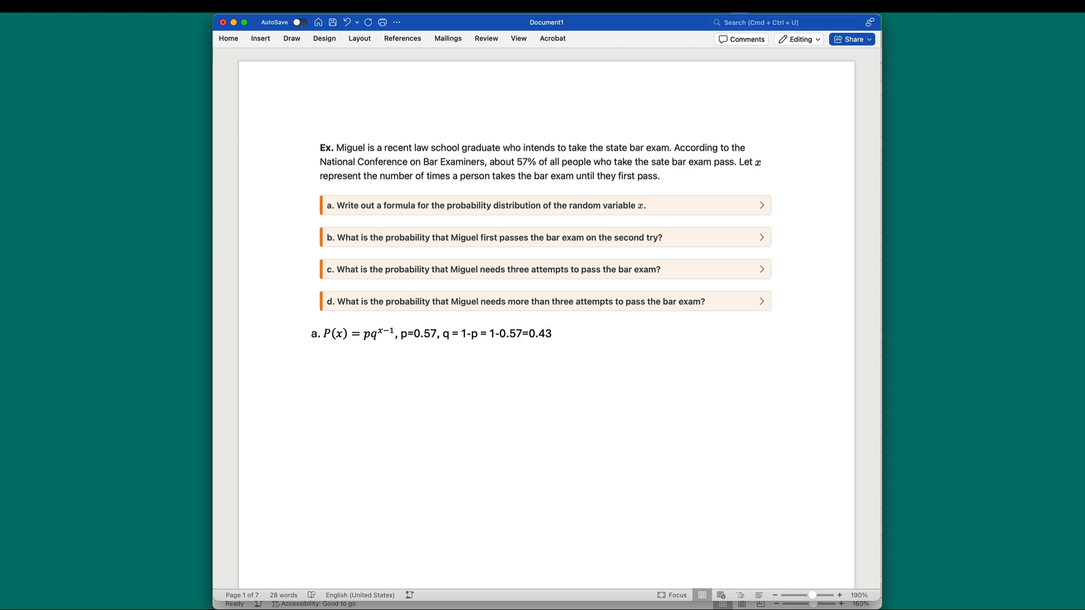
# Shorten the q expression in answer a. to "q = 1-p = 0.43" by deleting the intermediate 1-0.57= part.
pyautogui.click(529, 334)
pyautogui.moveTo(529, 334); pyautogui.dragTo(496, 334)
pyautogui.press('BackSpace')
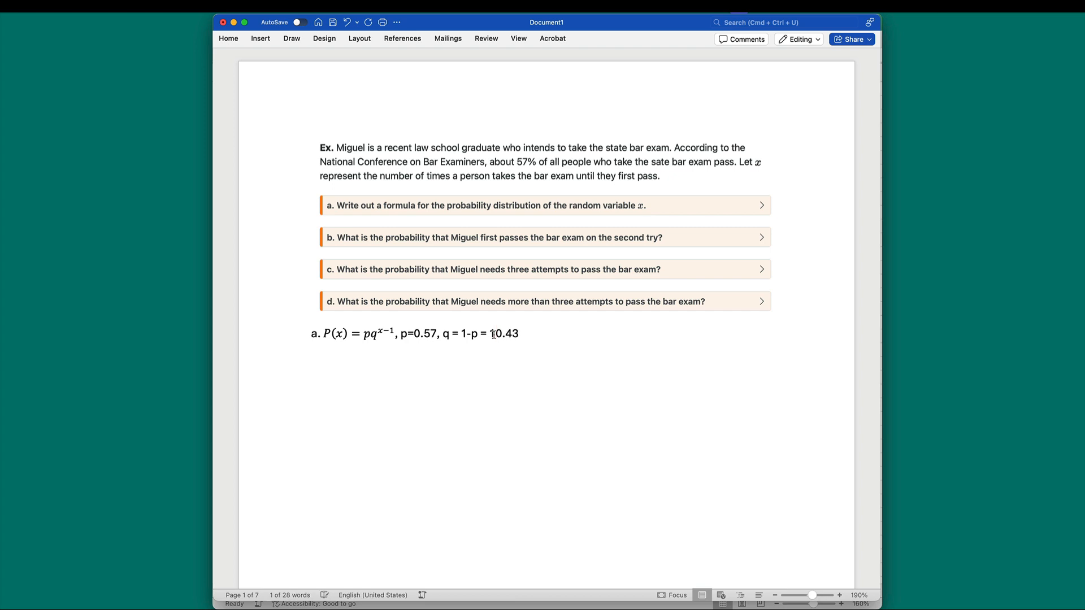
pyautogui.press('BackSpace')
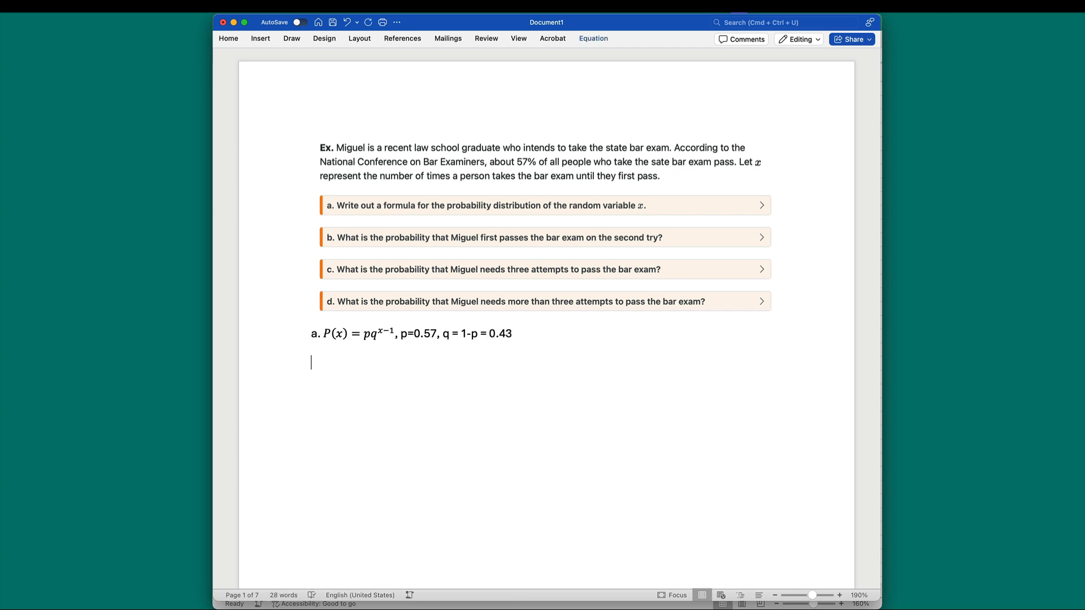
# Insert the equation P(x) = 0.57(0.43)^(x-1) on its own line below the answer a. line.
pyautogui.hotkey('ctrl', '=')
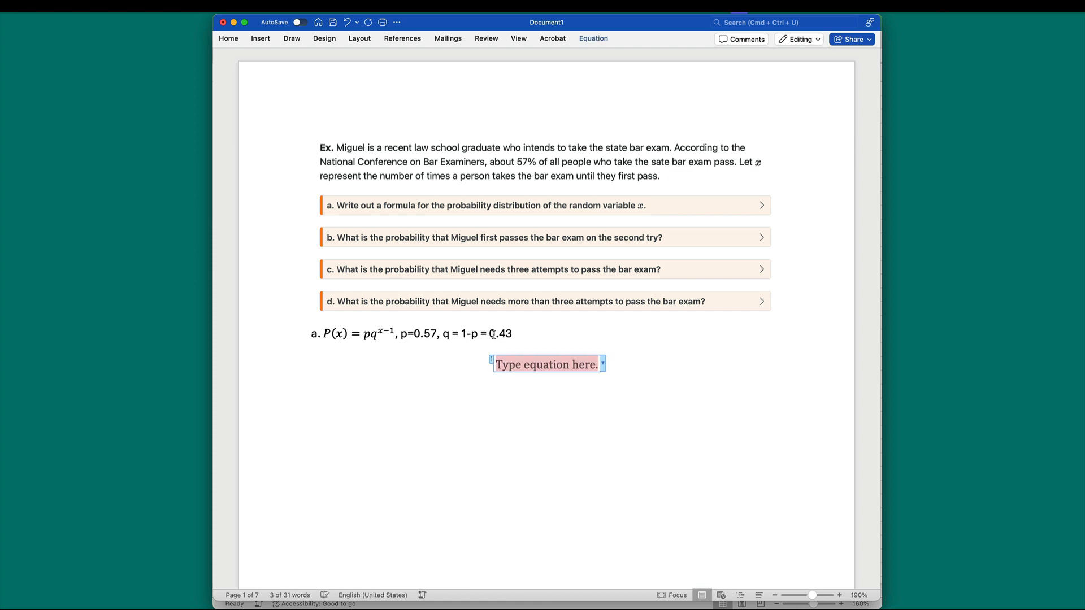
pyautogui.write('P(x)=')
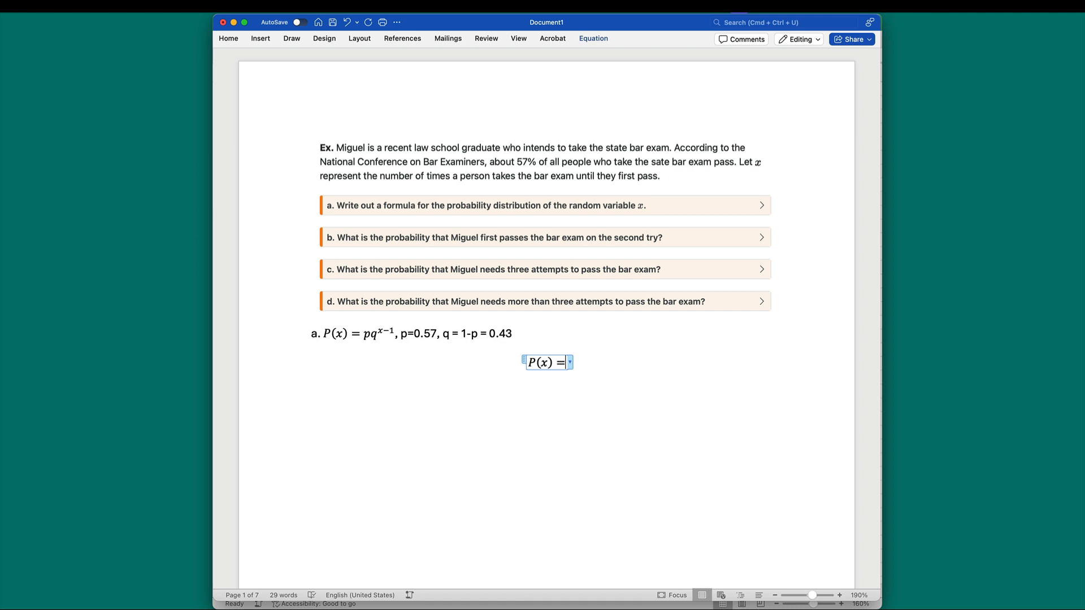
pyautogui.write('0.57')
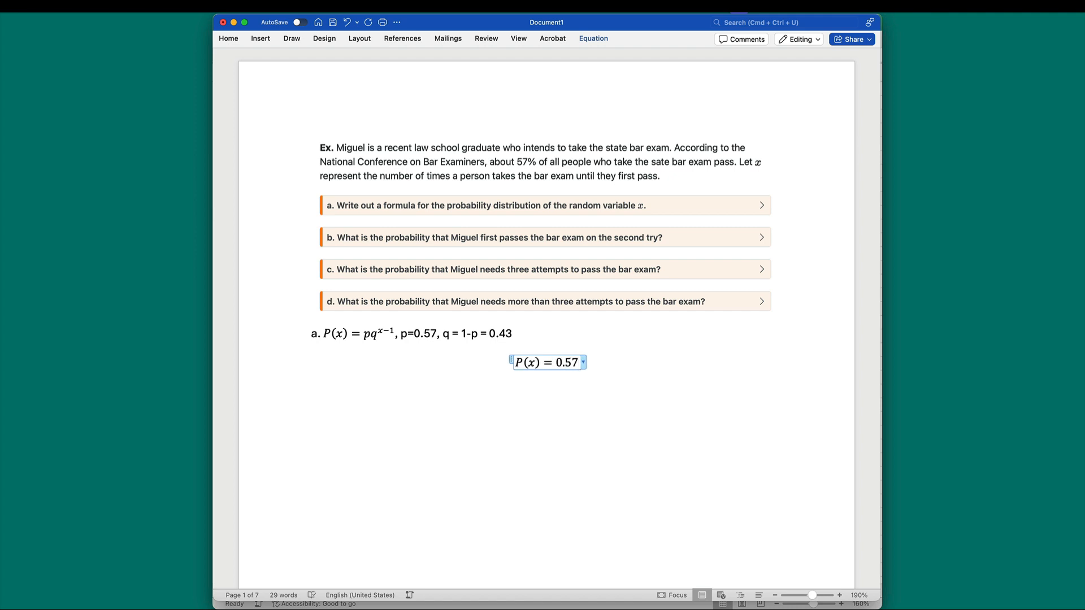
pyautogui.write('(')
pyautogui.write('0.')
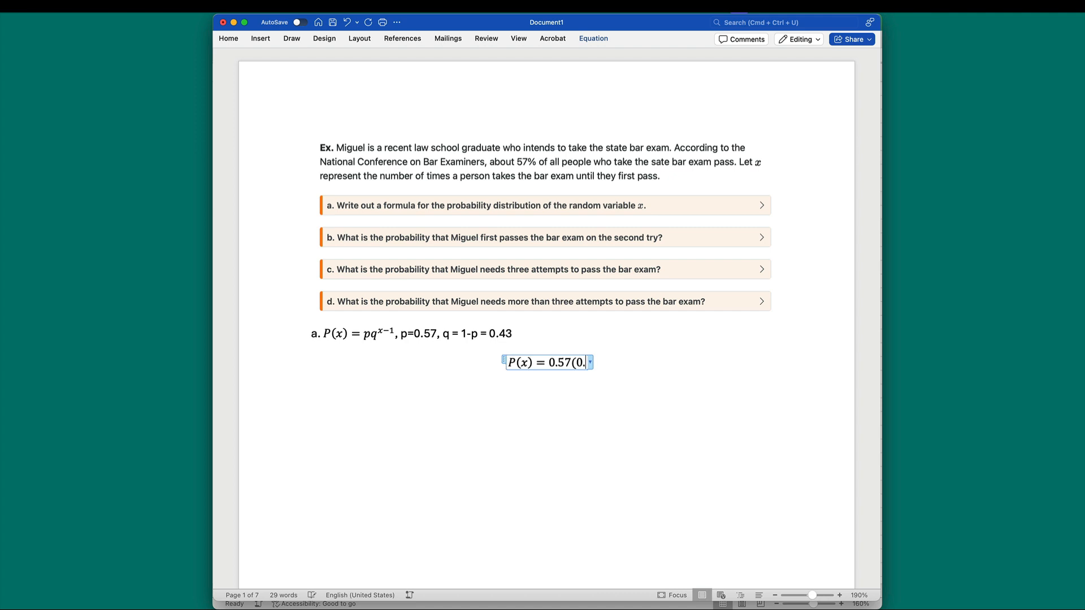
pyautogui.write('43)^')
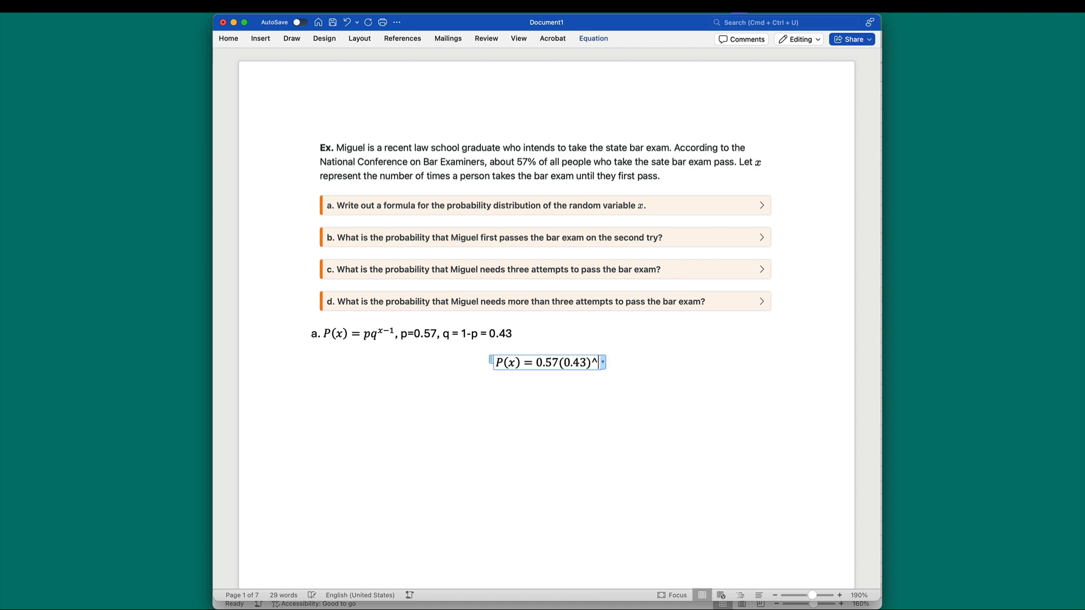
pyautogui.write('x')
pyautogui.write('-')
pyautogui.write('1')
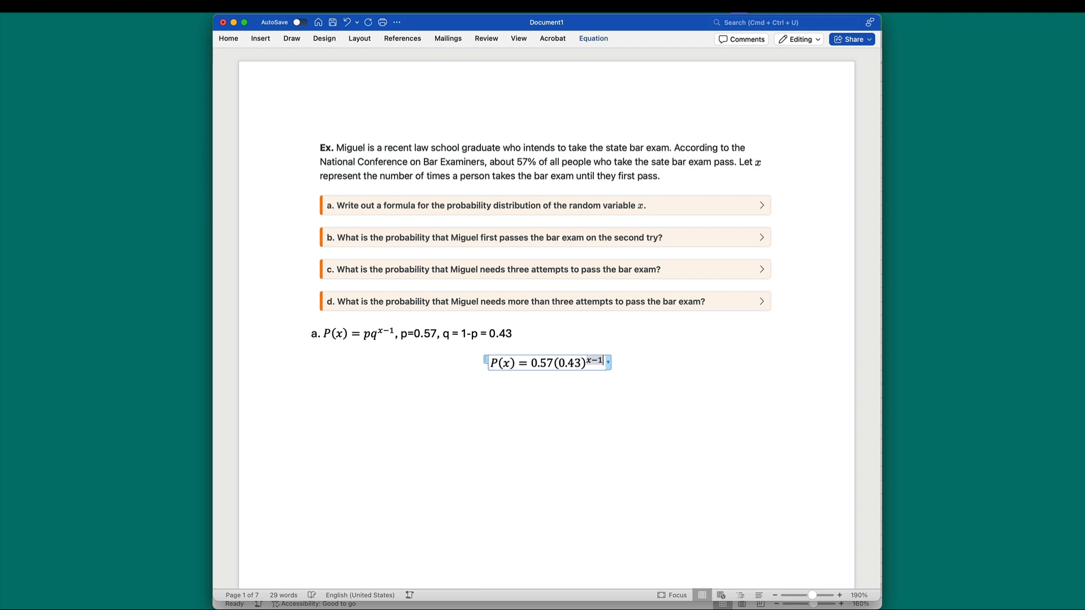
pyautogui.press('Right')
pyautogui.press('Right')
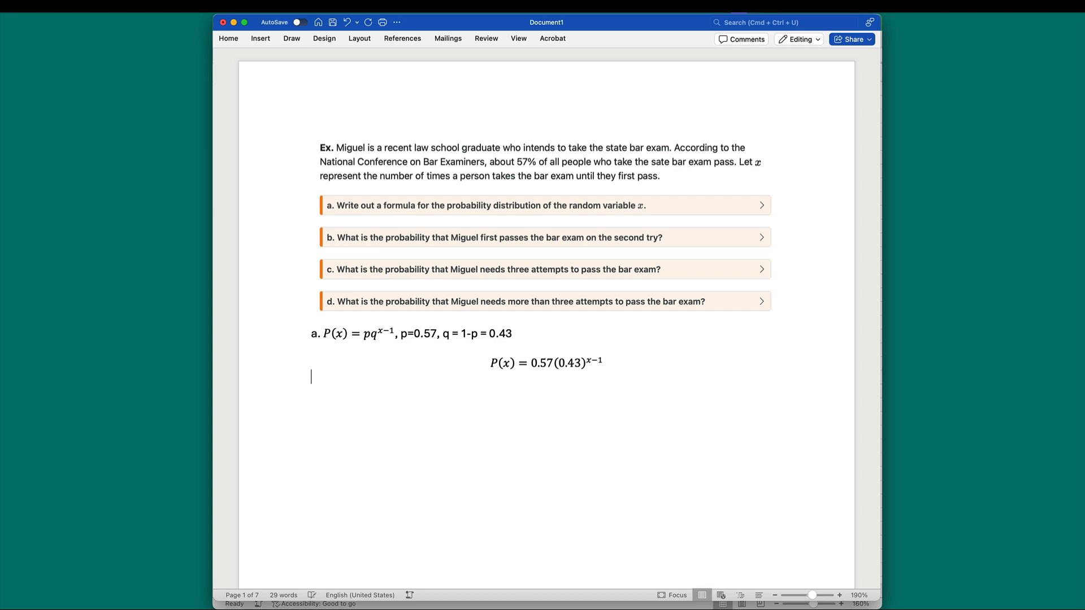
# Start answer b. on a new line below the equation with the text "P(x=2)".
pyautogui.press('Return')
pyautogui.write('b.')
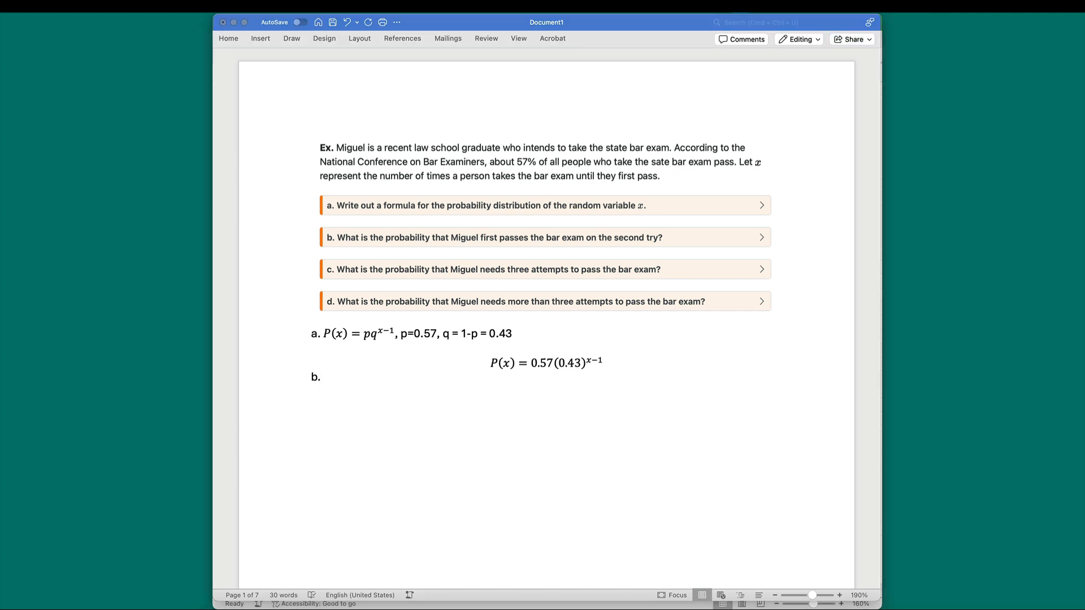
pyautogui.click(409, 387)
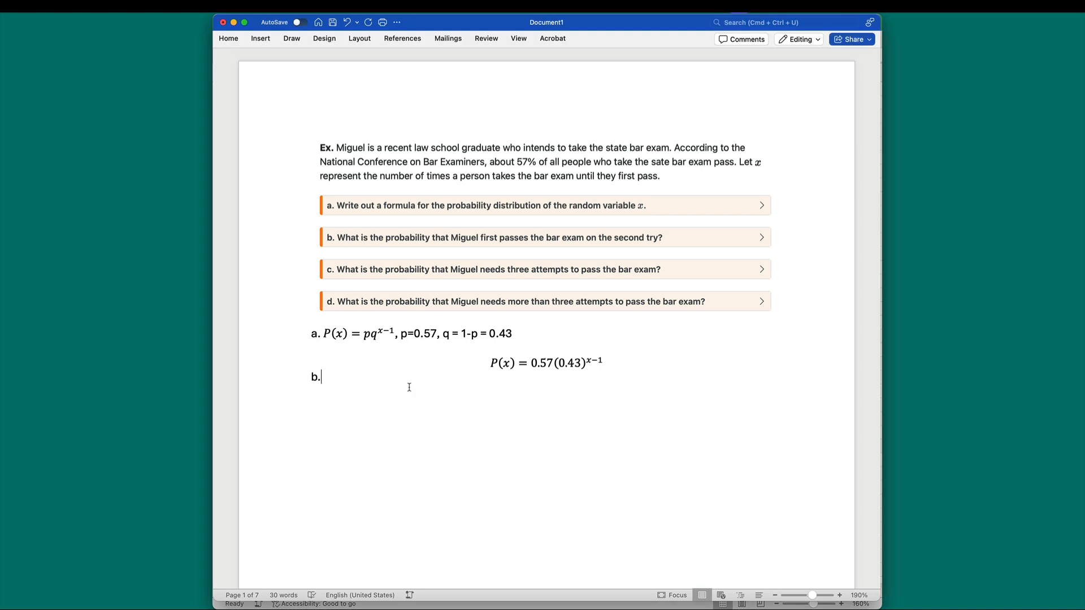
pyautogui.write('P(x=2)')
# Switch to the Geometric_Calculator workbook in Excel and set the success probability p to 0.57.
pyautogui.hotkey('ctrl', 'Up')
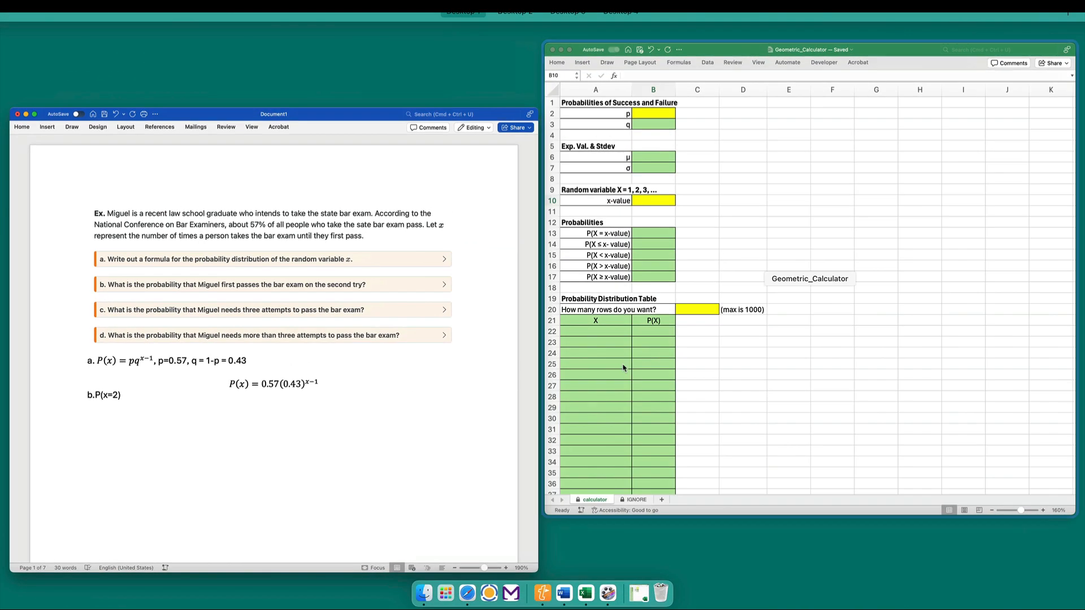
pyautogui.click(671, 344)
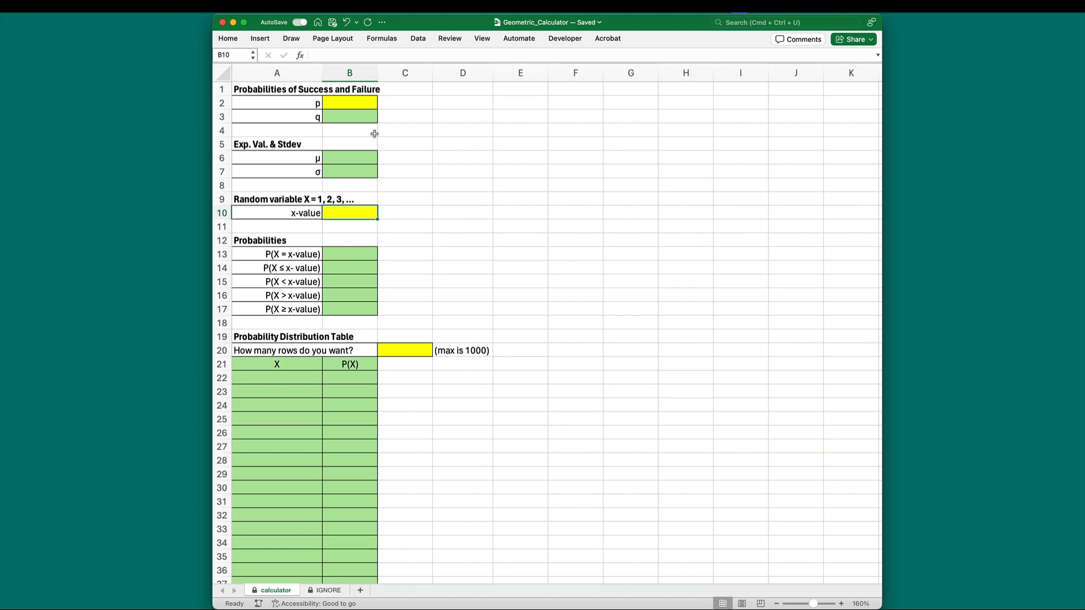
pyautogui.click(336, 104)
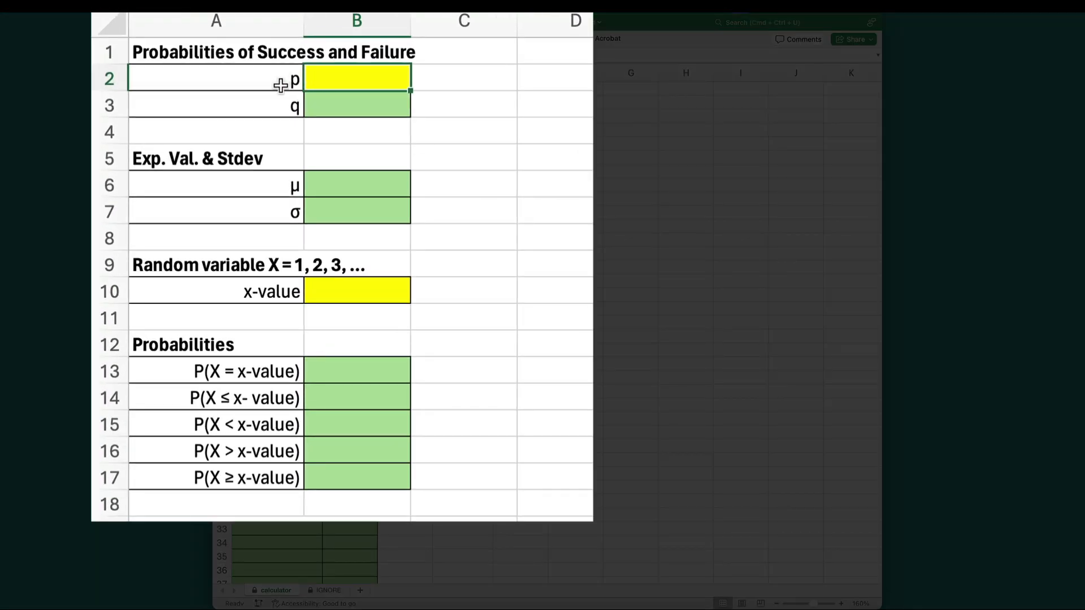
pyautogui.write('0.')
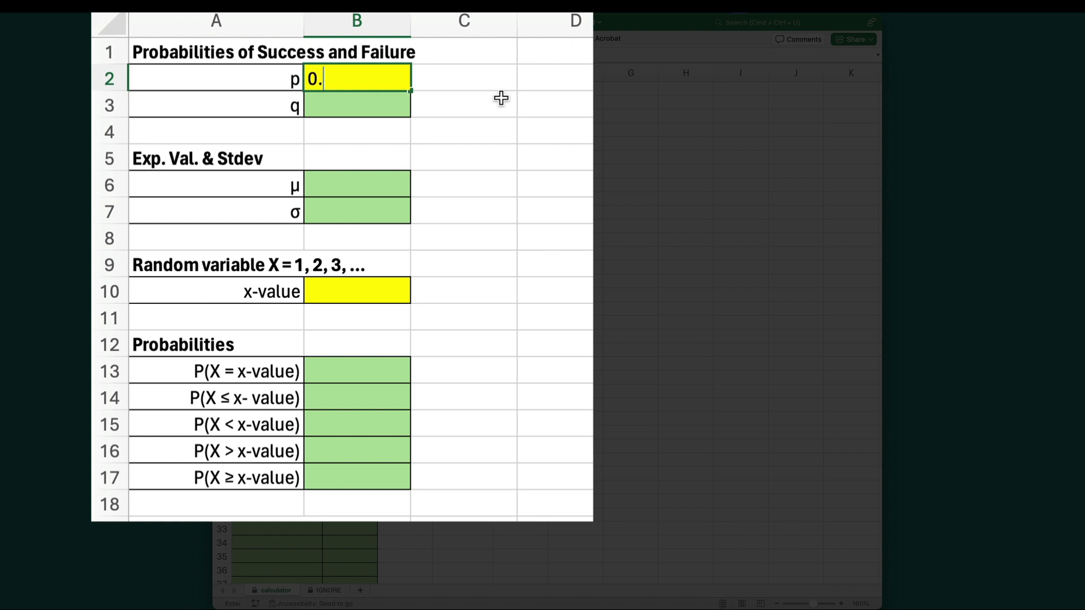
pyautogui.write('53')
pyautogui.press('BackSpace')
pyautogui.write('7')
pyautogui.press('Return')
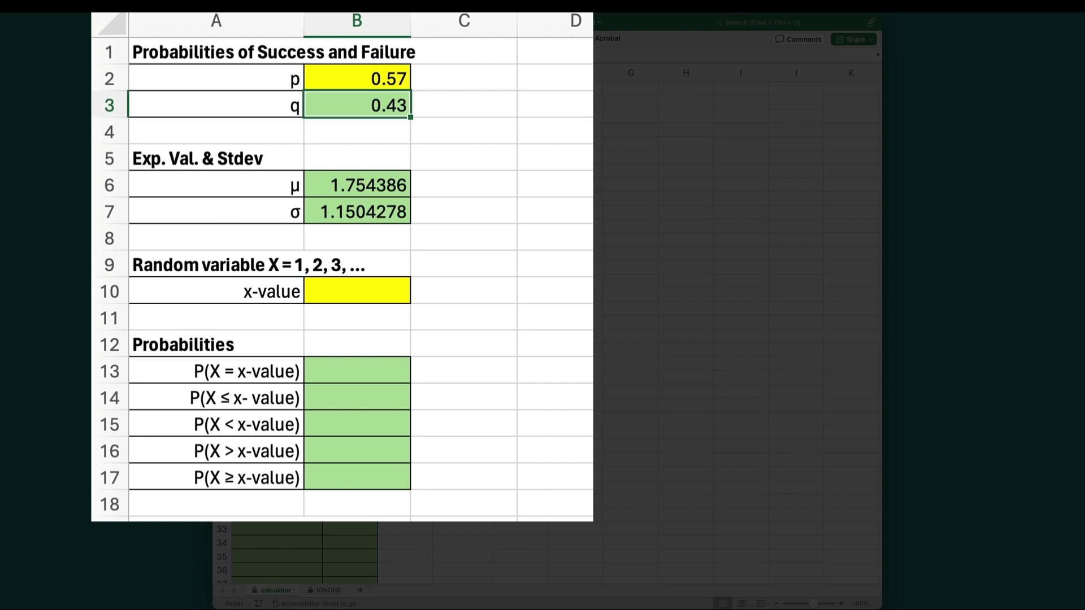
# Set the x-value of the random variable to 2 and select the P(X = x-value) result row.
pyautogui.scroll(-1, 339, 282)
pyautogui.scroll(-1, 278, 522)
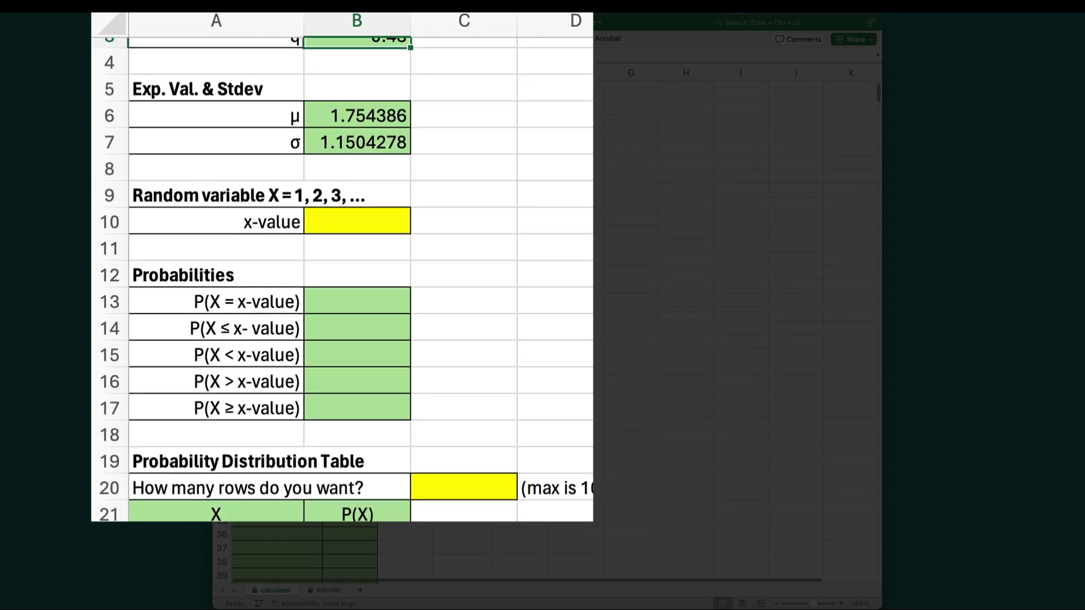
pyautogui.scroll(2, 277, 521)
pyautogui.click(347, 271)
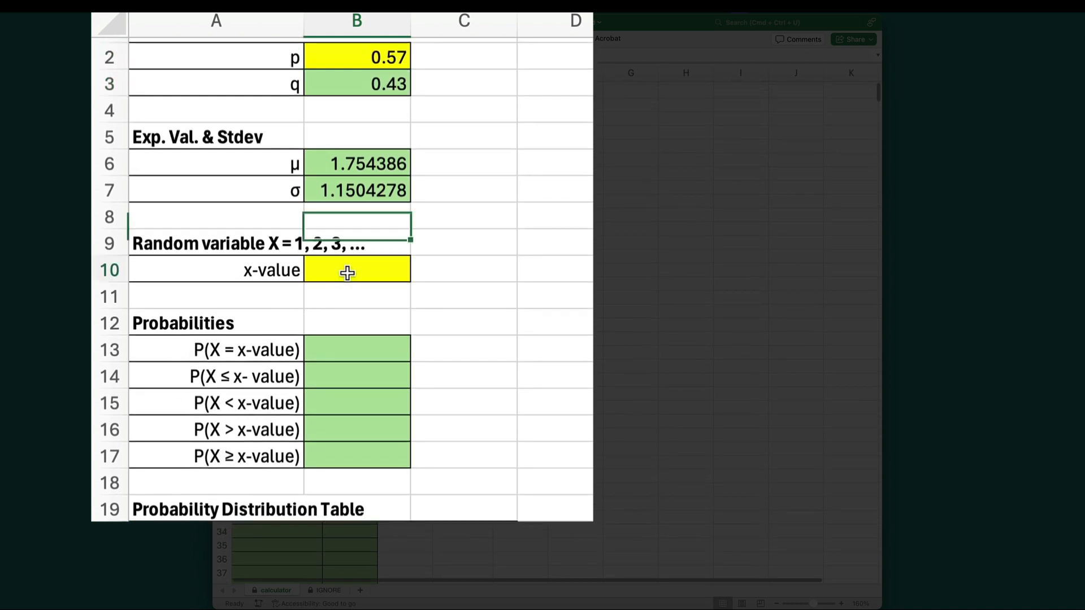
pyautogui.write('2')
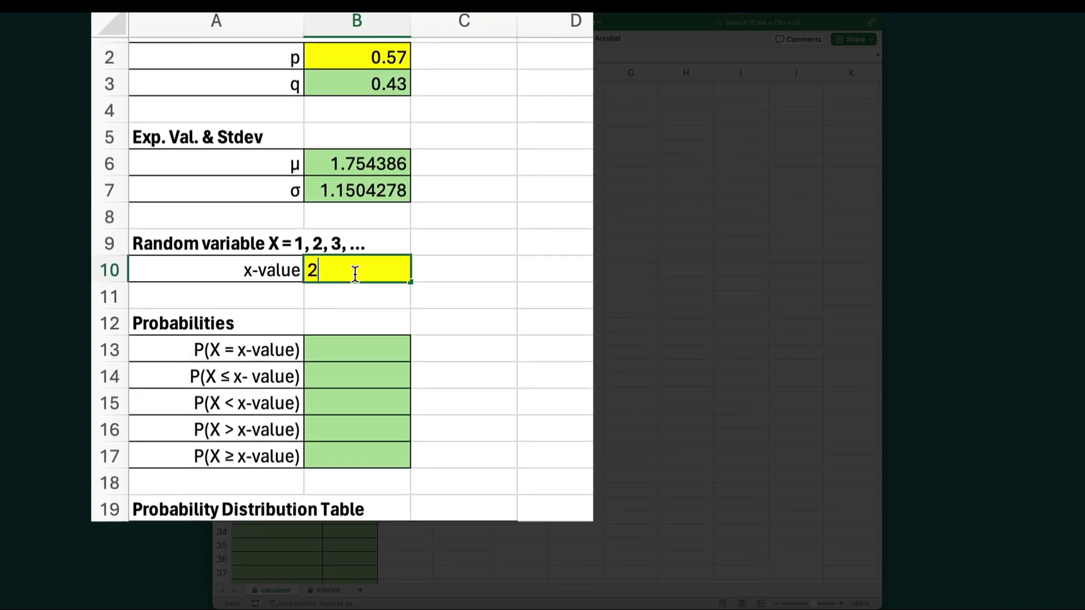
pyautogui.press('Return')
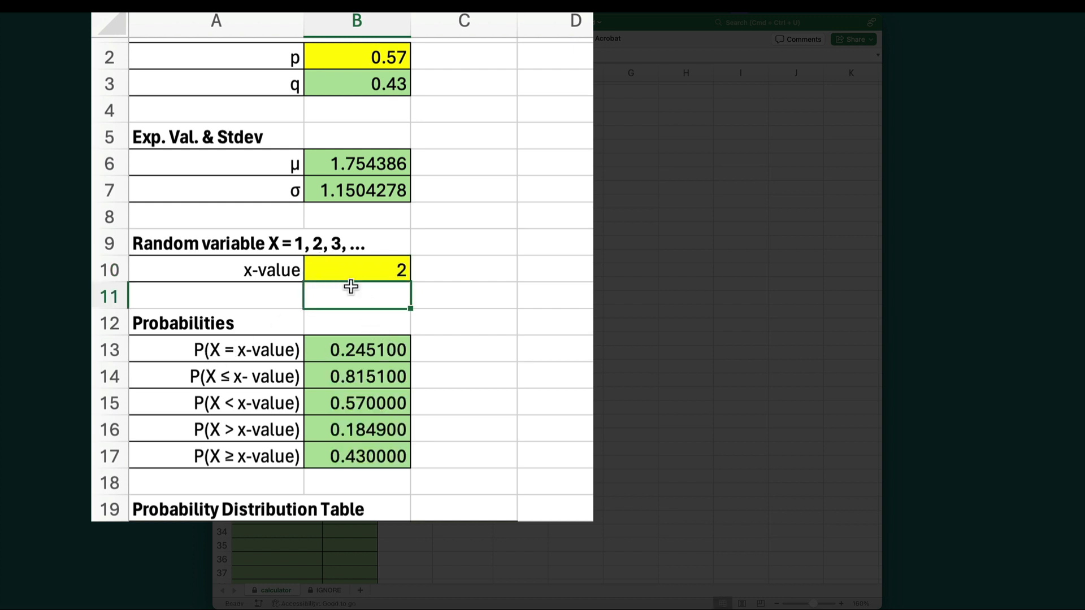
pyautogui.moveTo(159, 348); pyautogui.dragTo(339, 351)
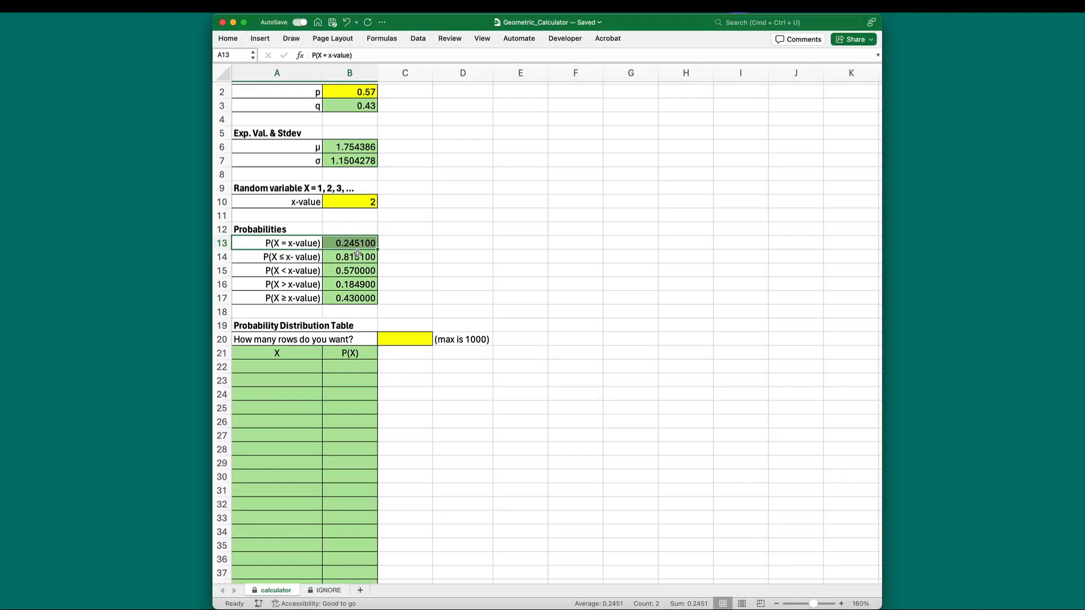
pyautogui.click(392, 341)
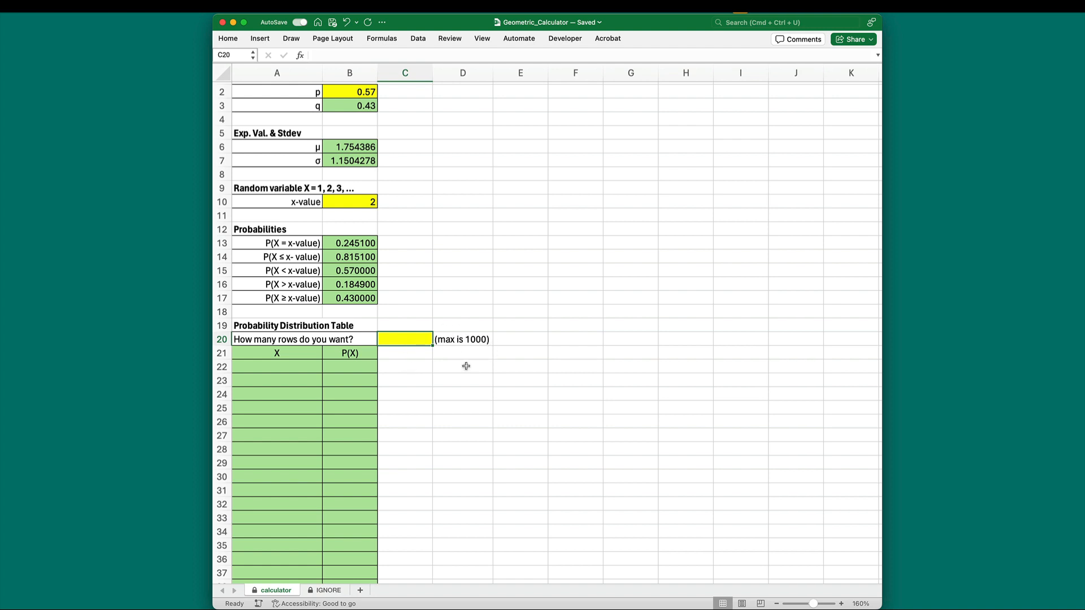
pyautogui.moveTo(404, 346); pyautogui.dragTo(403, 353)
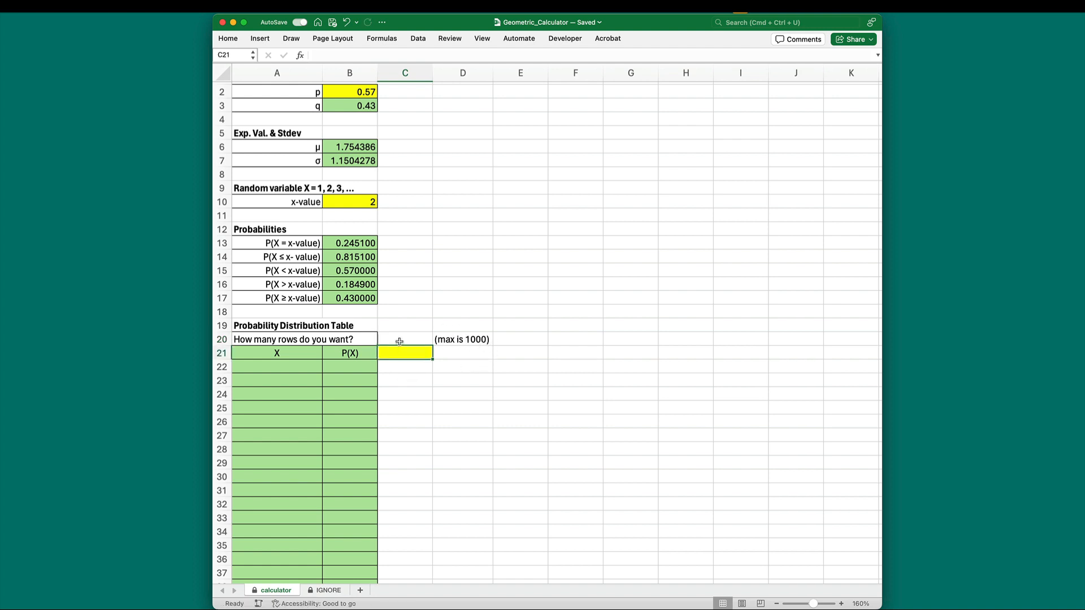
pyautogui.click(400, 340)
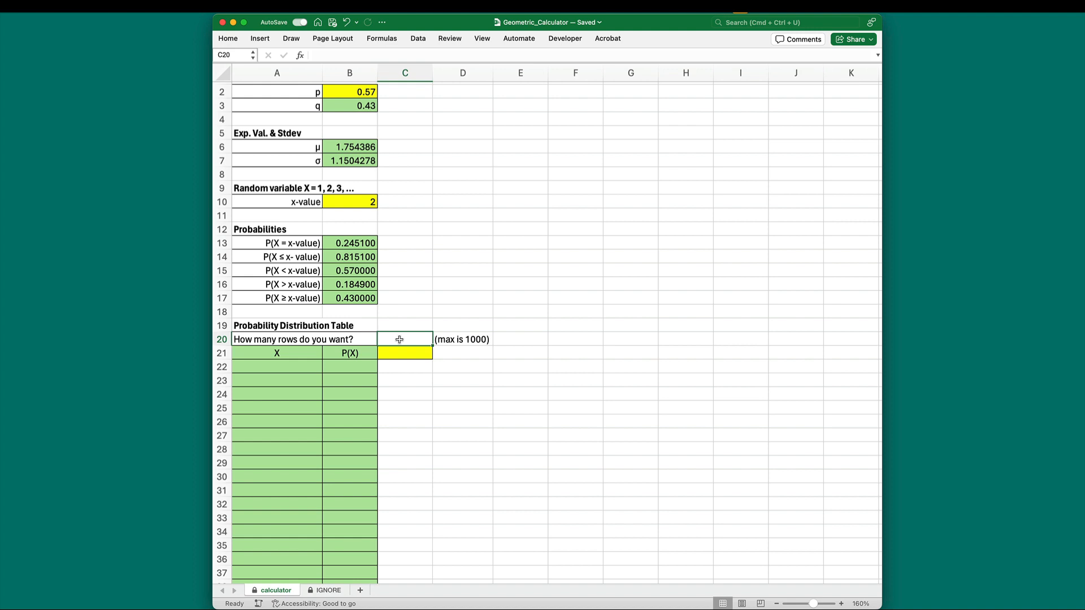
pyautogui.press('super+z')
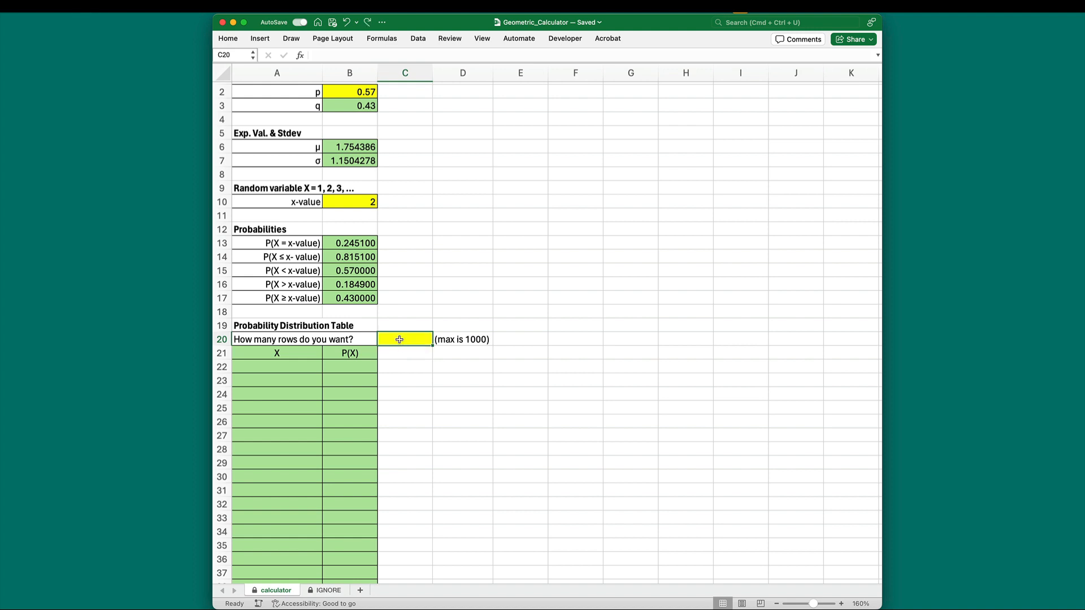
# Set the number of rows for the probability distribution table to 20 and look through the generated rows.
pyautogui.write('20')
pyautogui.press('Return')
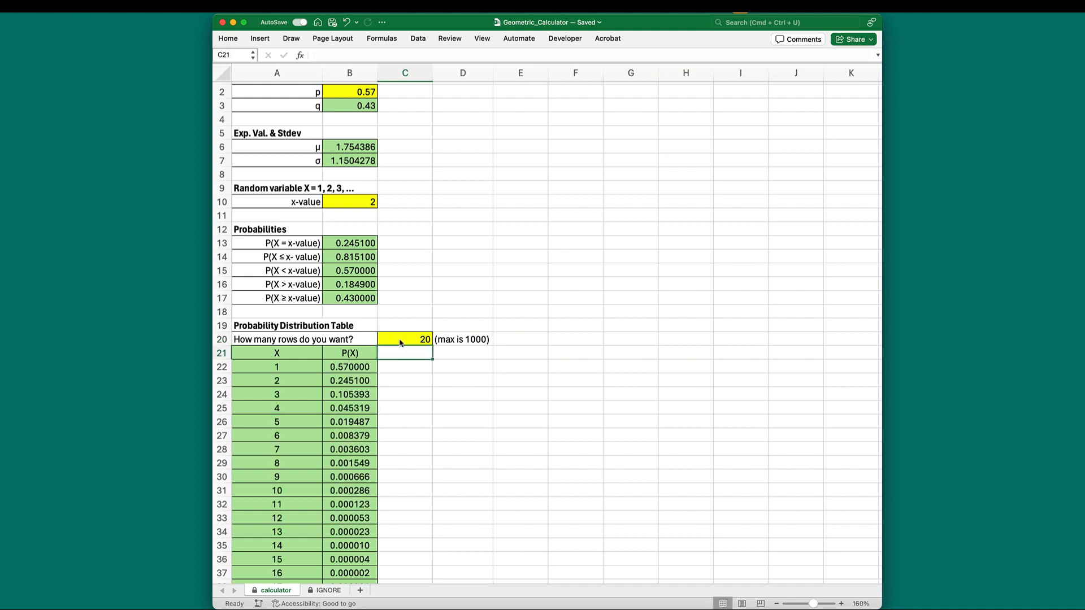
pyautogui.scroll(-4, 400, 342)
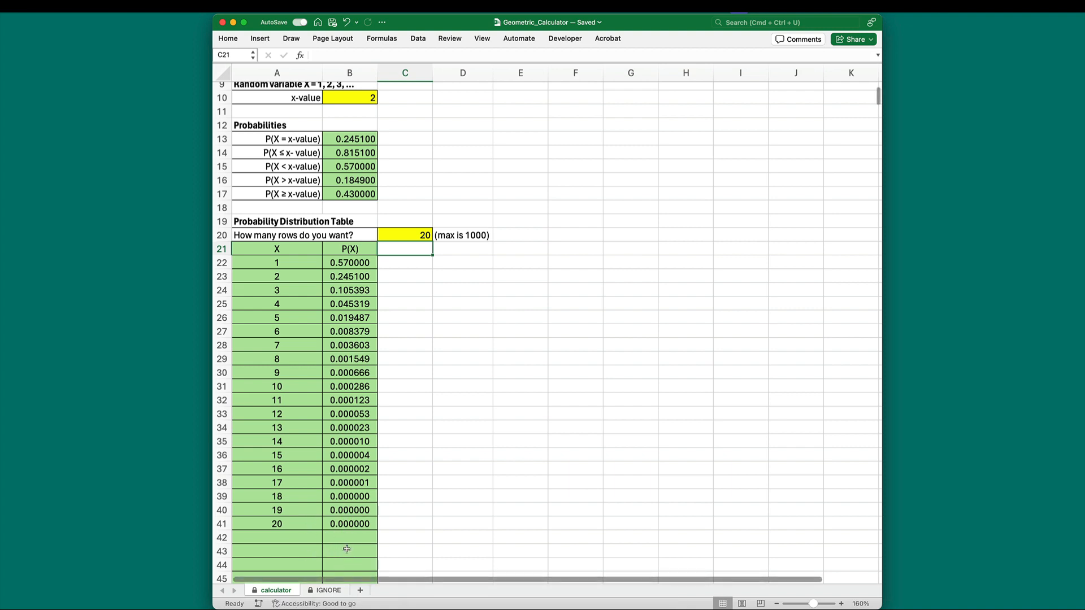
pyautogui.scroll(5, 403, 328)
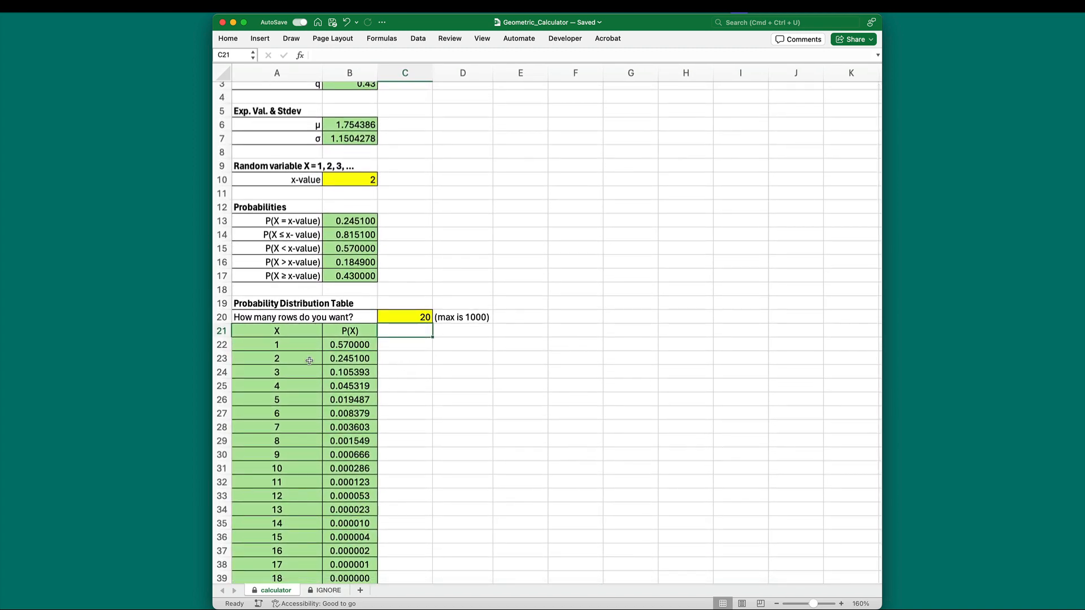
# Examine the X = 2 row of the probability distribution table and its P(X) value.
pyautogui.click(278, 361)
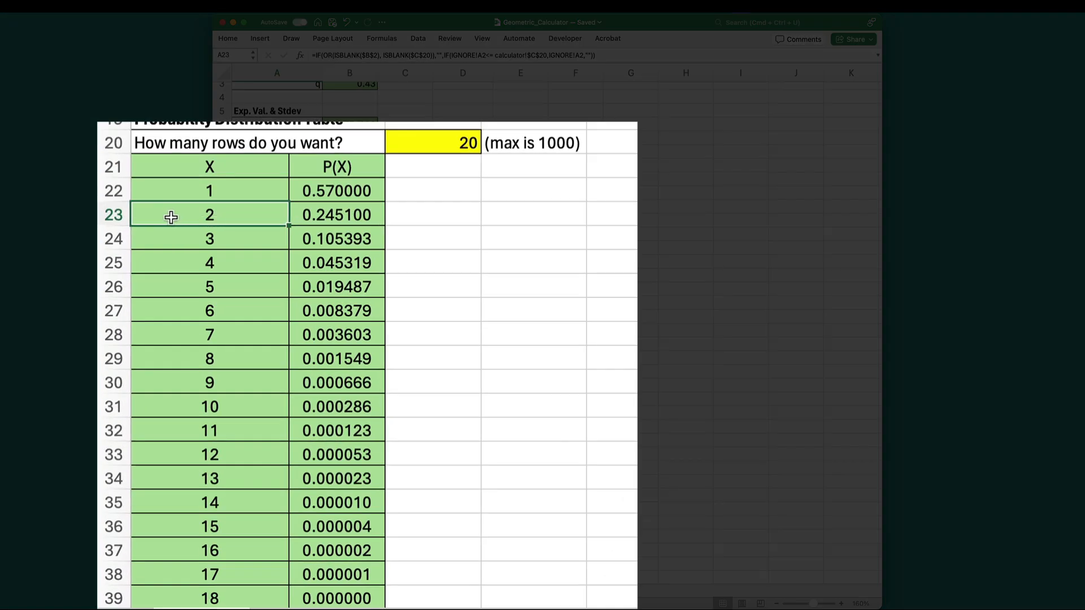
pyautogui.moveTo(364, 355); pyautogui.dragTo(286, 353)
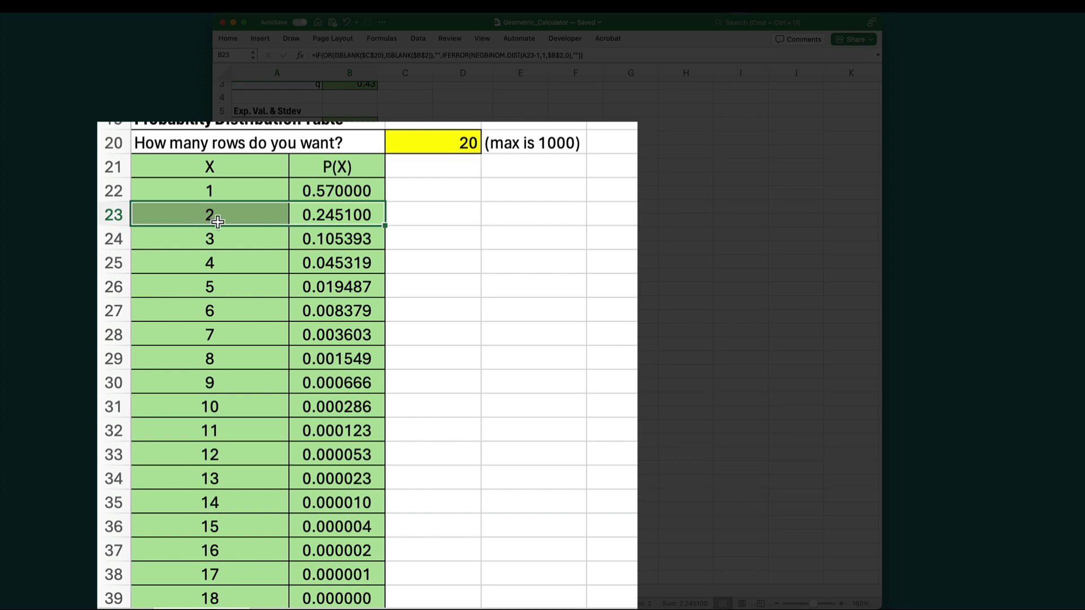
pyautogui.click(350, 214)
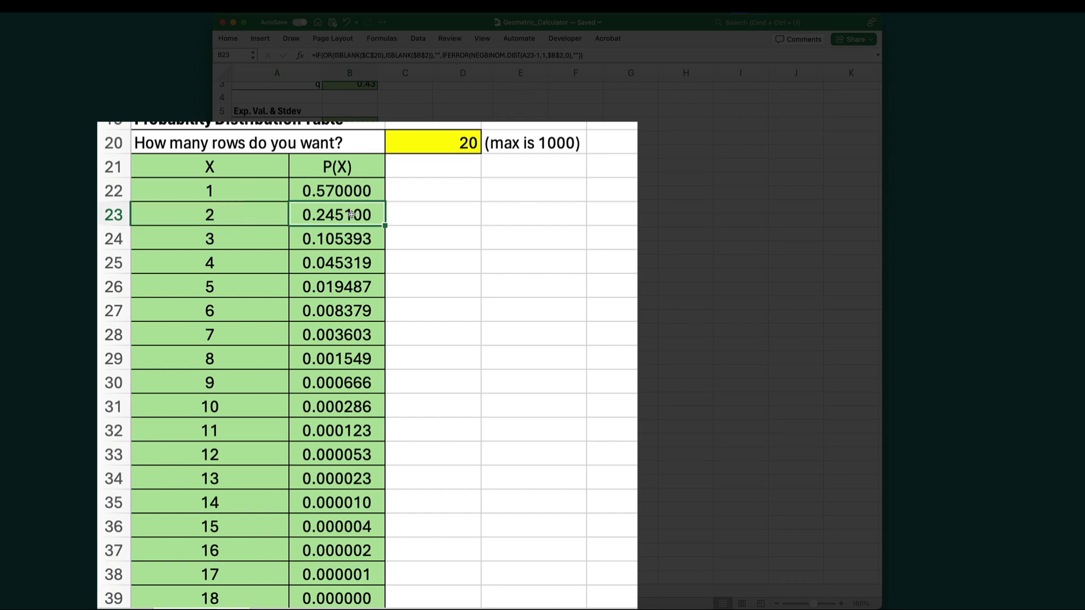
# Copy the P(X) value for X = 2 from the distribution table and paste it after "b.P(x=2)=" in the Word document.
pyautogui.press('super+c')
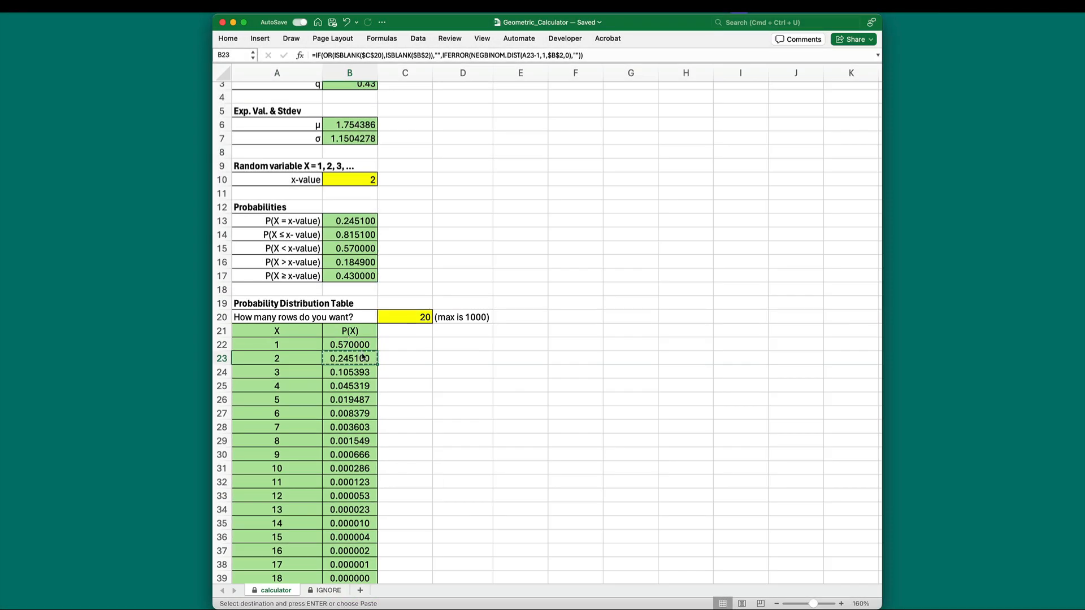
pyautogui.hotkey('ctrl', 'Up')
pyautogui.click(394, 402)
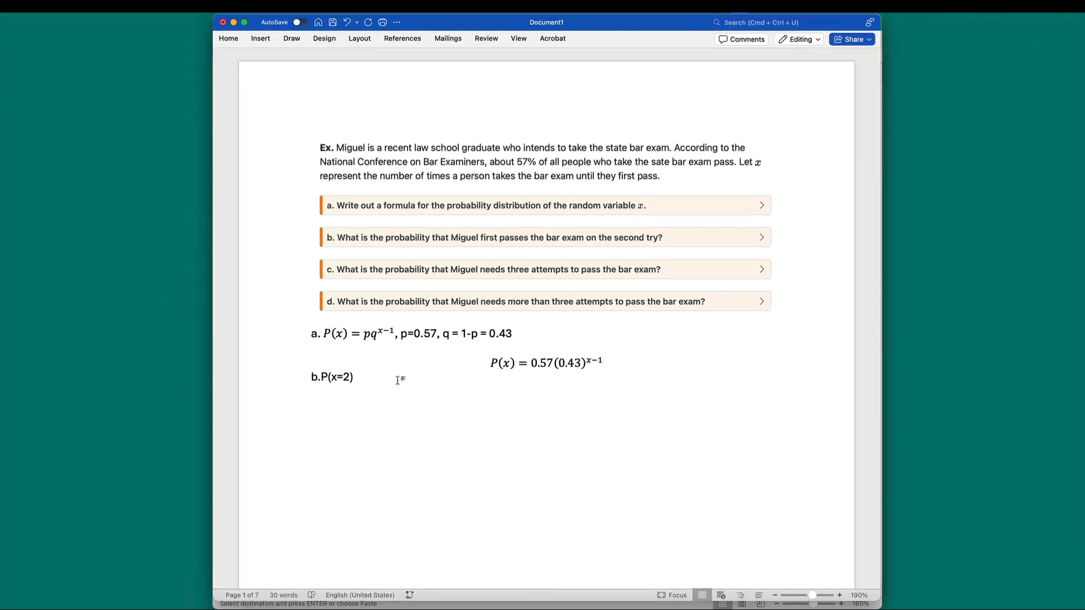
pyautogui.click(397, 381)
pyautogui.write('=')
pyautogui.press('super+v')
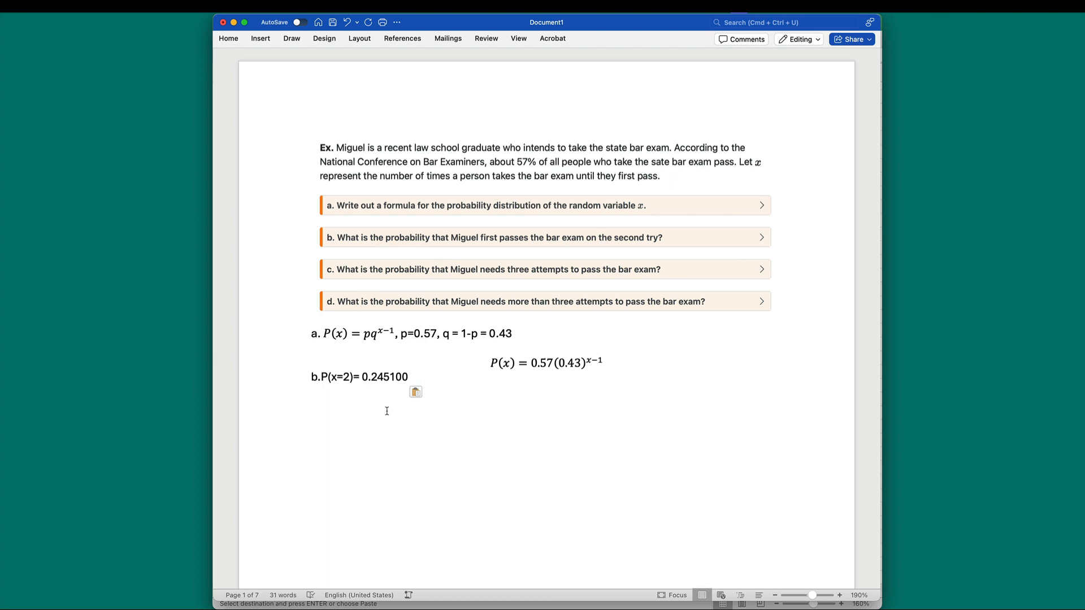
# Start the answer to part c on a new line with "c. P(x=3)".
pyautogui.press('Return')
pyautogui.write('c. ')
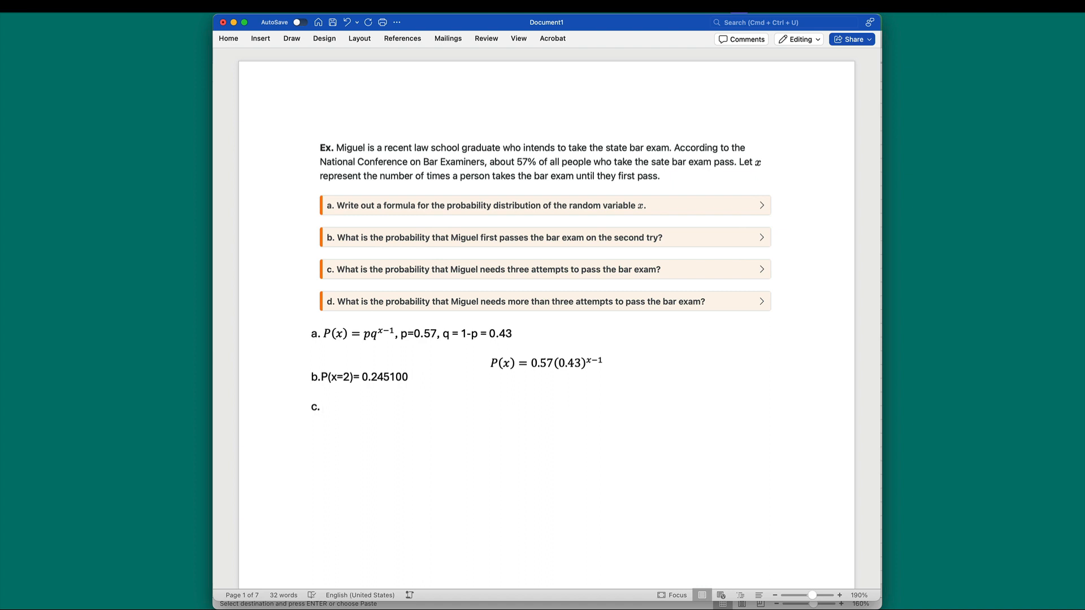
pyautogui.write('P(x=3)')
# Switch to the Geometric_Calculator workbook in Excel, set the x-value to 3 and select the P(X = x-value) result.
pyautogui.hotkey('ctrl', 'Up')
pyautogui.click(710, 346)
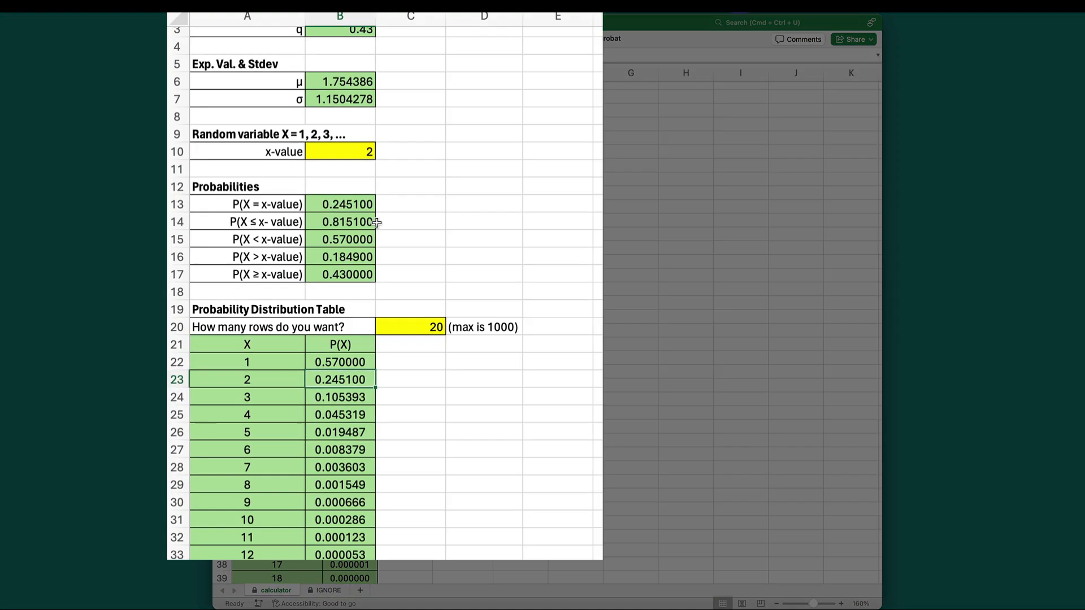
pyautogui.click(362, 222)
pyautogui.click(359, 179)
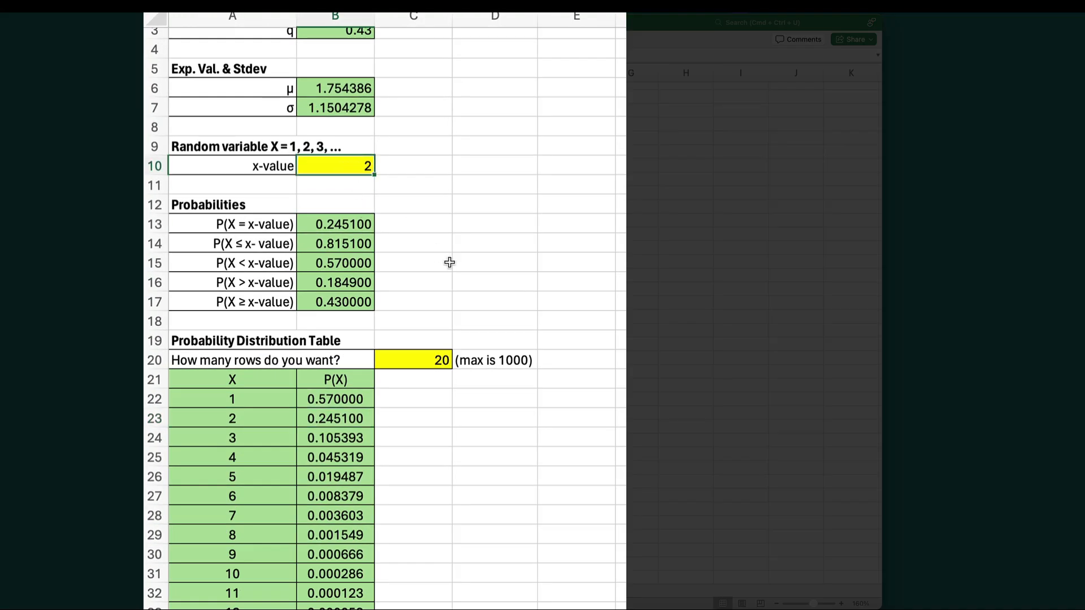
pyautogui.write('3')
pyautogui.press('Return')
pyautogui.click(438, 237)
pyautogui.click(349, 220)
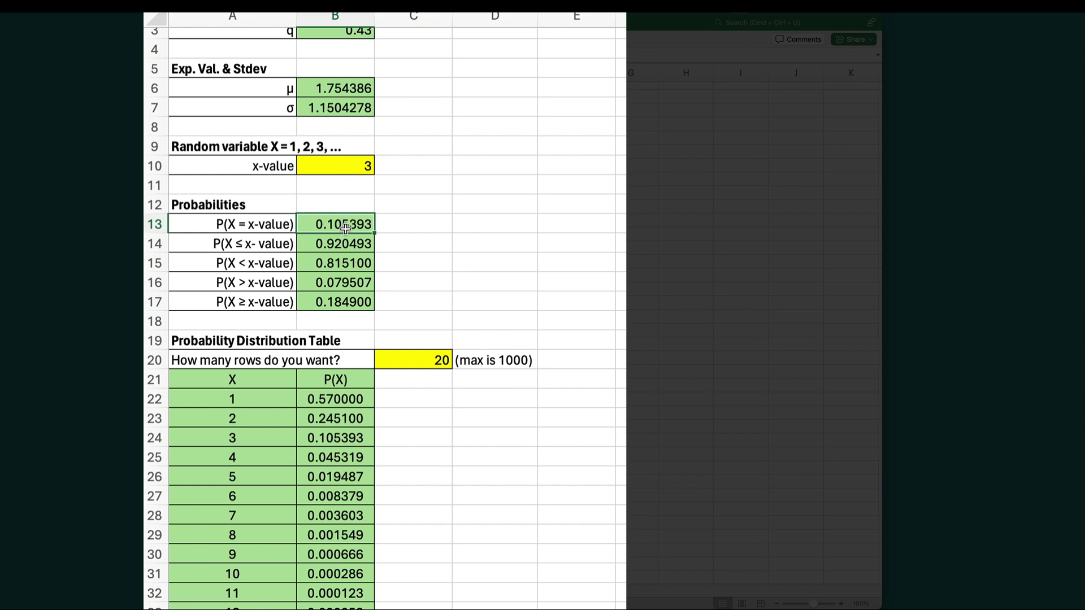
# Copy the P(X) value for X = 3 from the distribution table and paste it after "c. P(x=3)=" in the Word document.
pyautogui.click(264, 438)
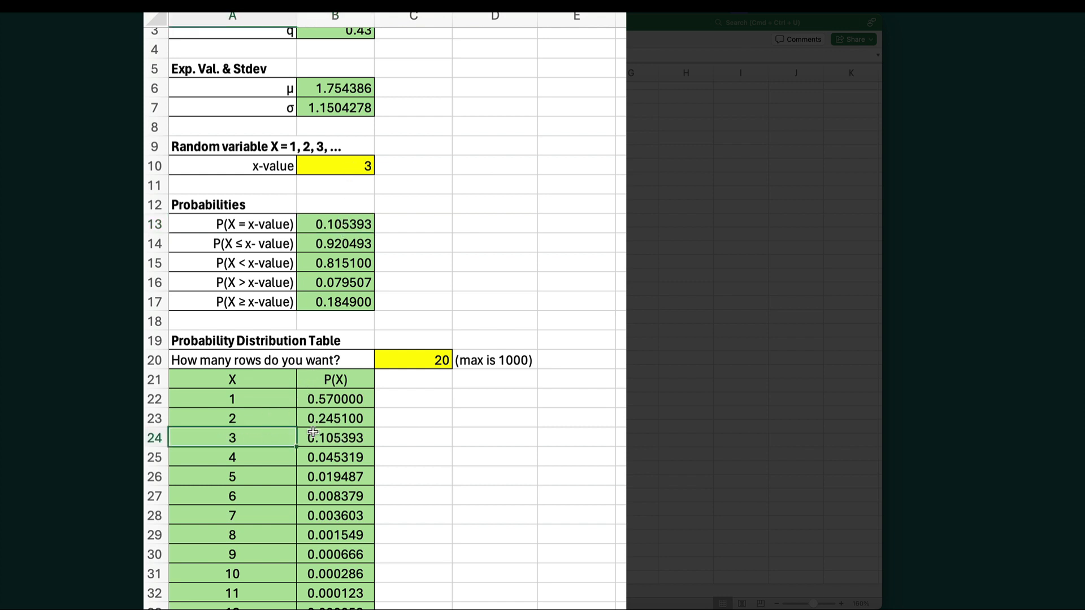
pyautogui.click(356, 440)
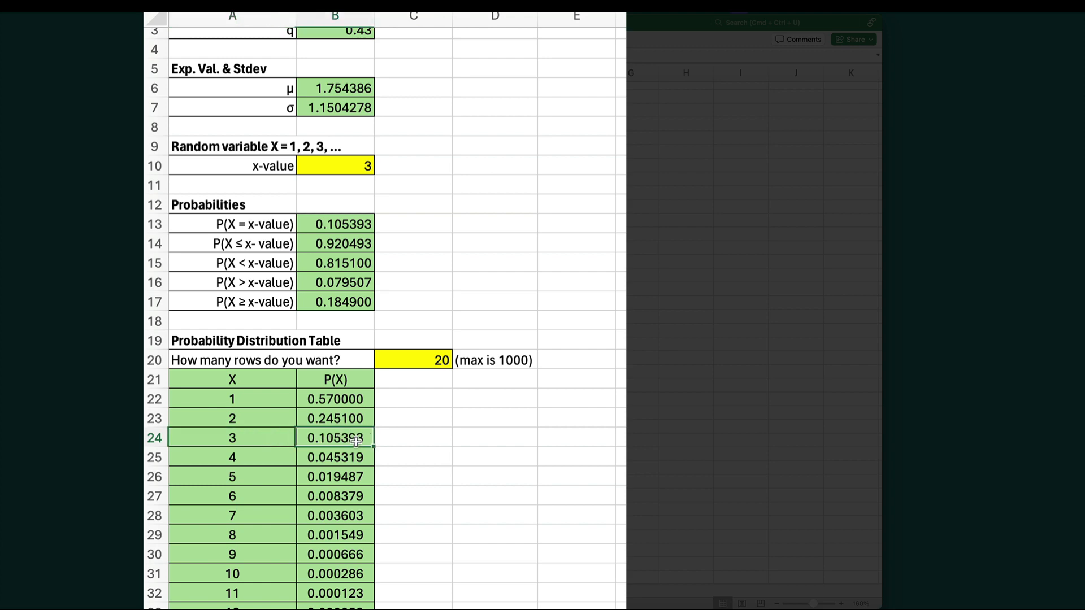
pyautogui.press('super+c')
pyautogui.hotkey('ctrl', 'Up')
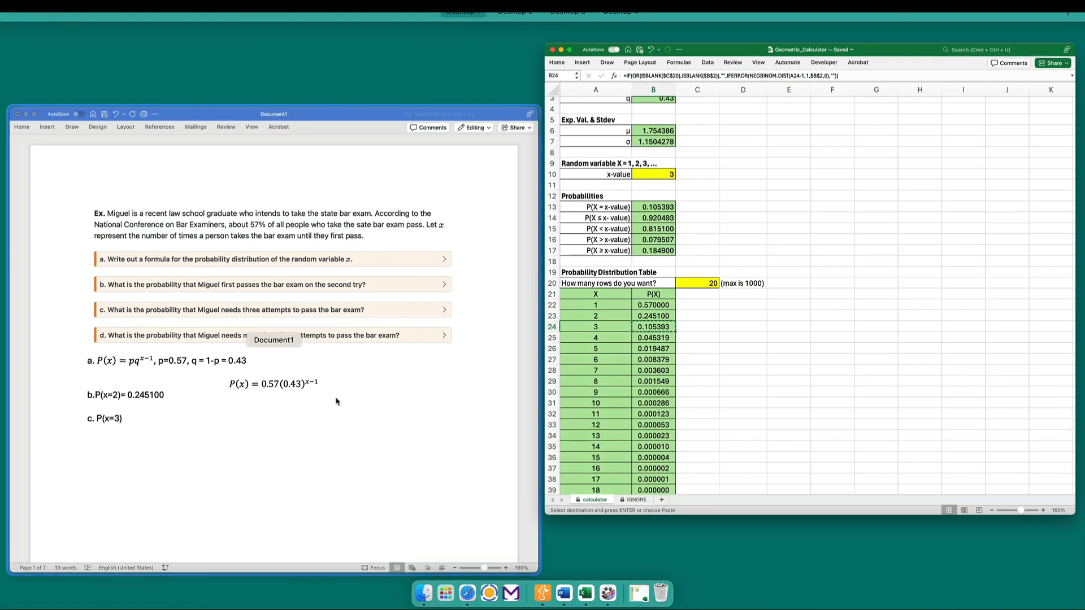
pyautogui.click(338, 402)
pyautogui.write('=')
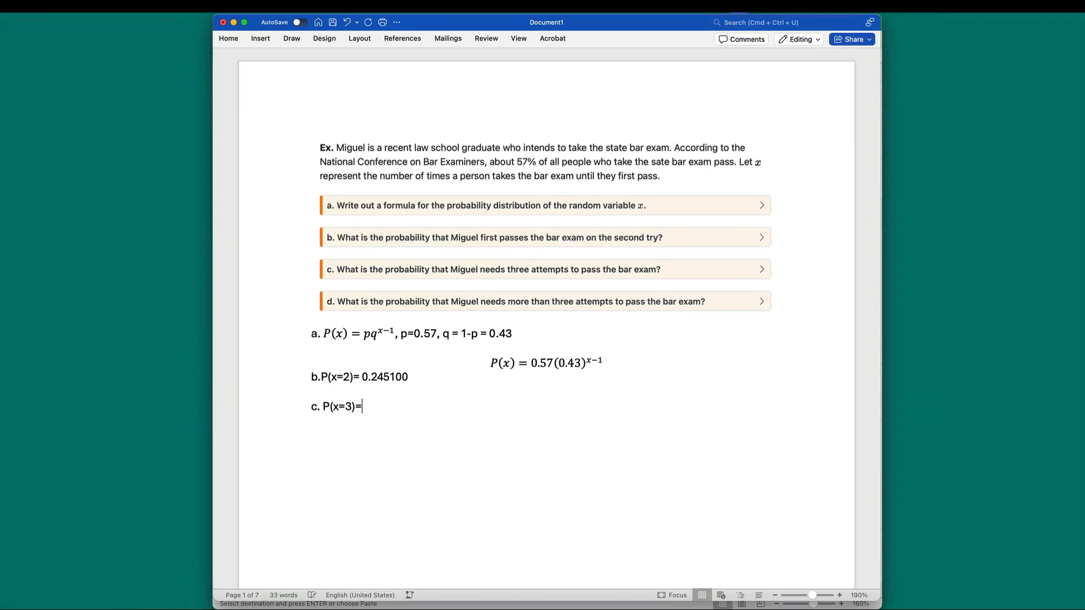
pyautogui.press('super+v')
# Start part d on a new line with "d. P( x > 3) = P( x =4) +P(x=5)+P(x=6)+...".
pyautogui.press('Return')
pyautogui.write('d. P( x')
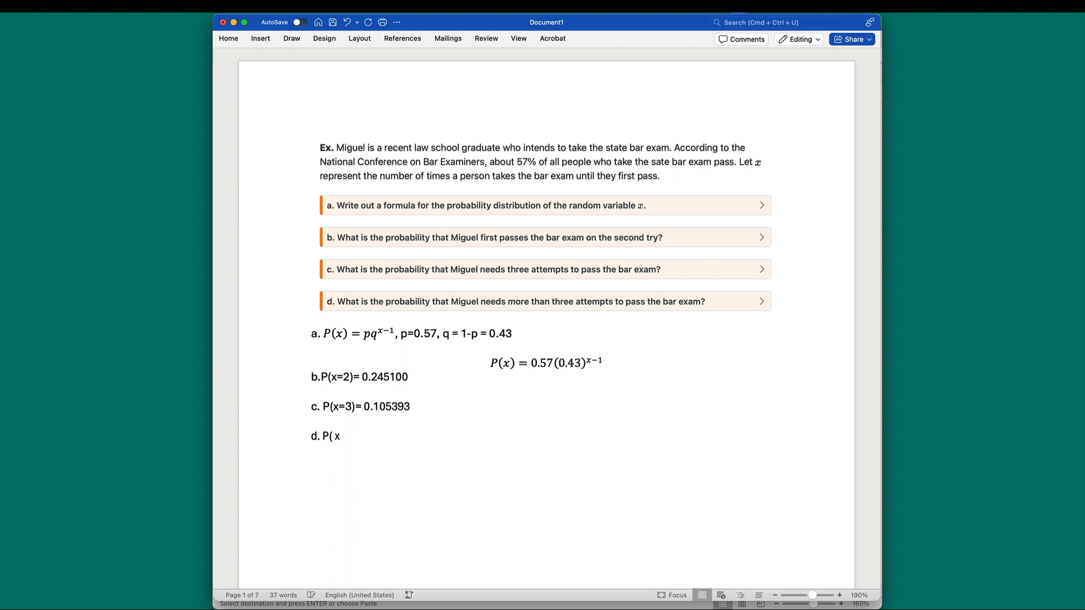
pyautogui.write(' > 3) = P( x =4) +P')
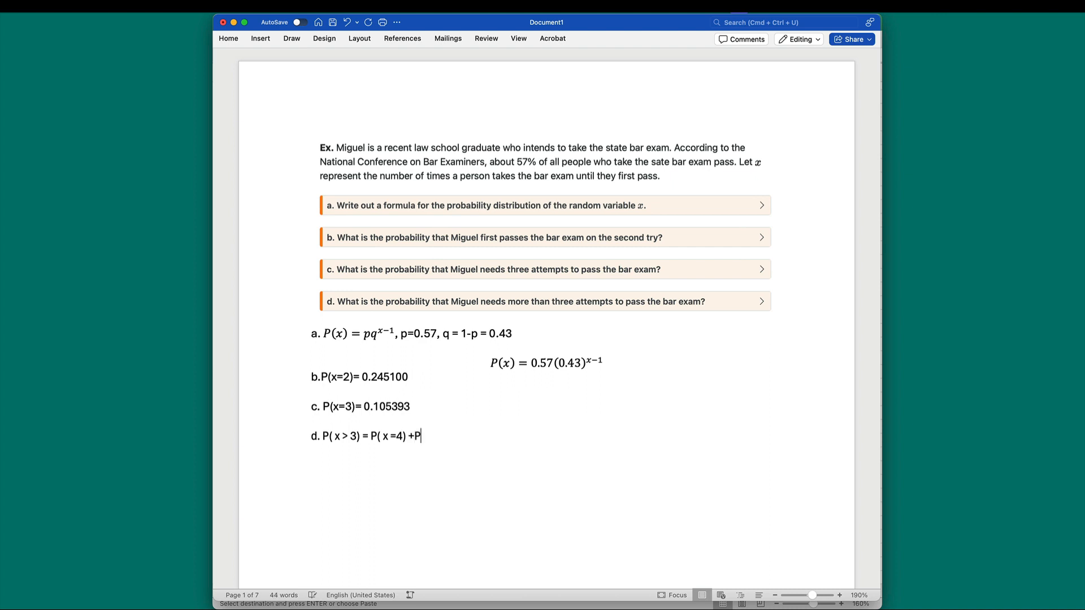
pyautogui.write('(x=')
pyautogui.write('5)+')
pyautogui.write('P(x')
pyautogui.write('=')
pyautogui.write('^')
pyautogui.press('BackSpace')
pyautogui.write('6)')
pyautogui.write('+llll')
pyautogui.press('BackSpace')
pyautogui.press('BackSpace')
pyautogui.press('BackSpace')
pyautogui.press('BackSpace')
pyautogui.write('...')
# Extend the part d line with the complement form "or 1 – P(x ≤ 3) =".
pyautogui.write('or')
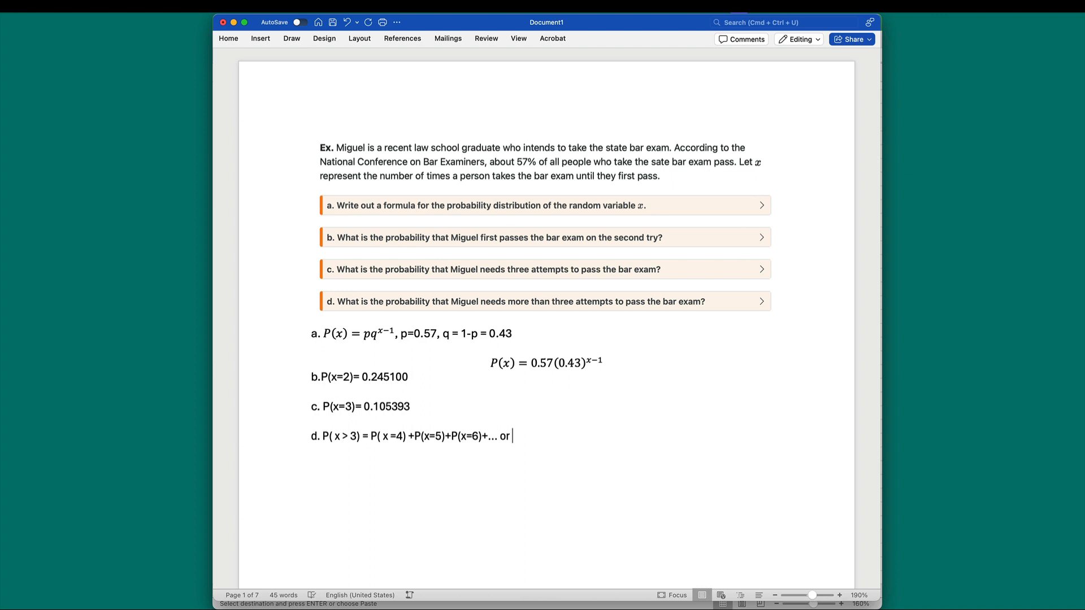
pyautogui.write(' P(')
pyautogui.press('BackSpace')
pyautogui.press('BackSpace')
pyautogui.write('1 - P(x ≤ 3)')
pyautogui.press('BackSpace')
pyautogui.write('=')
# Copy the P(X > x-value) result for x-value 3 from the Excel workbook and paste it at the end of part d in Word.
pyautogui.hotkey('ctrl', 'Up')
pyautogui.click(710, 353)
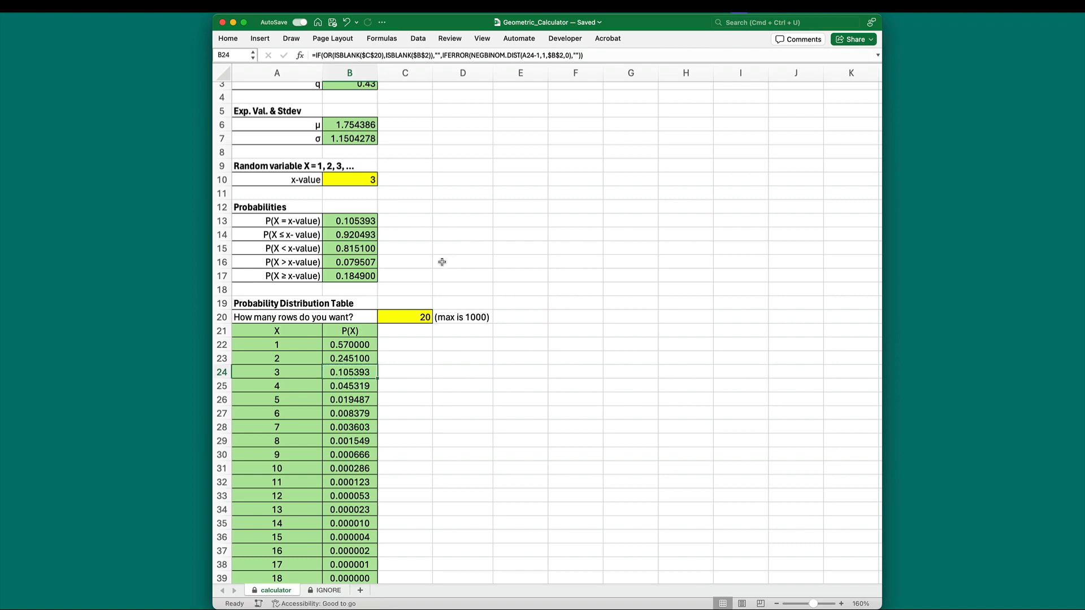
pyautogui.click(370, 180)
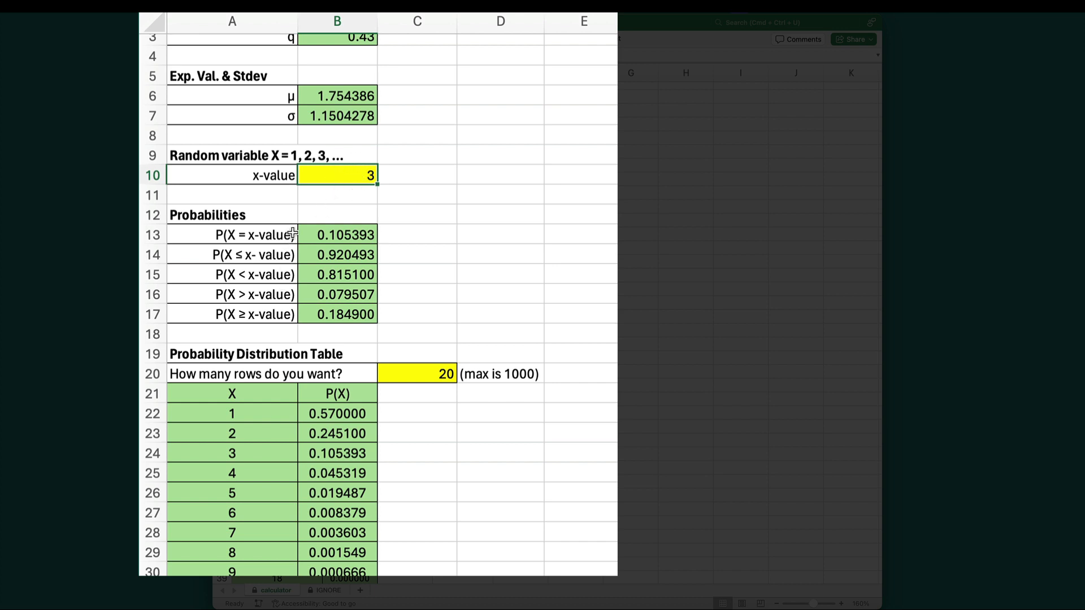
pyautogui.click(266, 294)
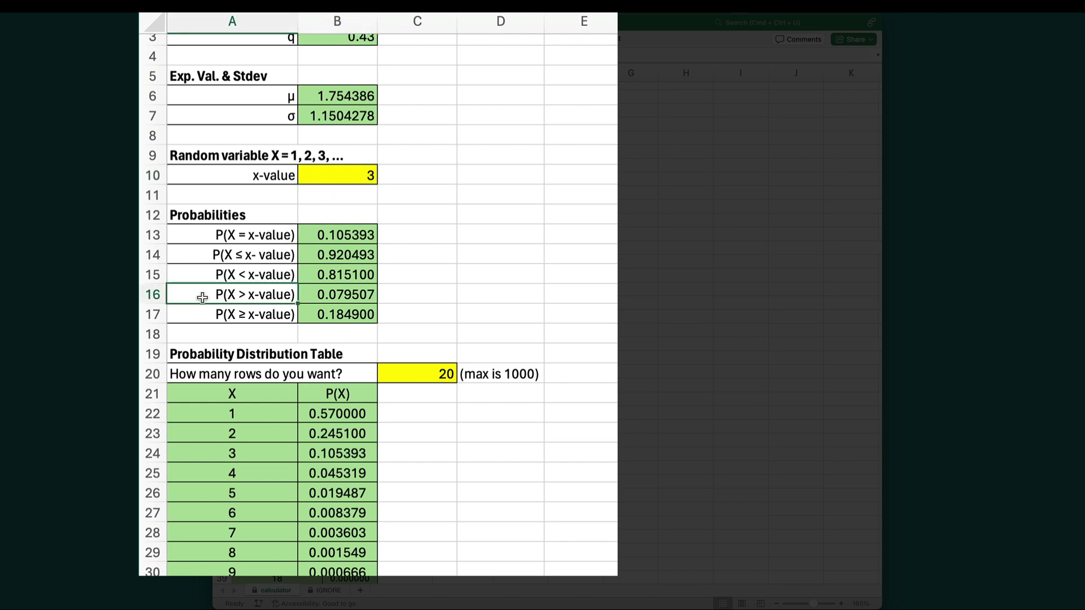
pyautogui.click(154, 293)
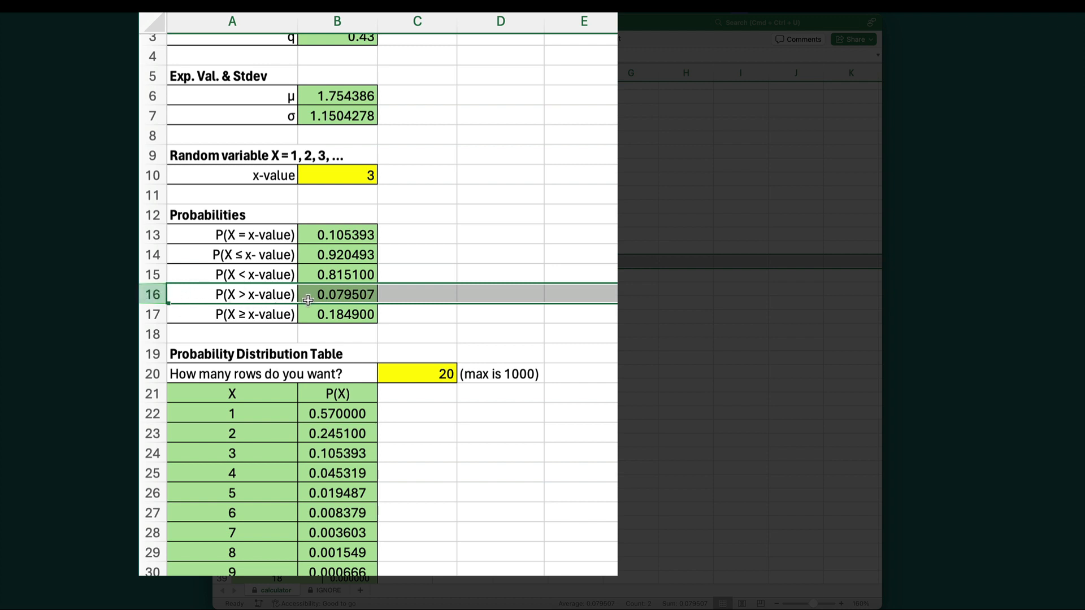
pyautogui.click(365, 297)
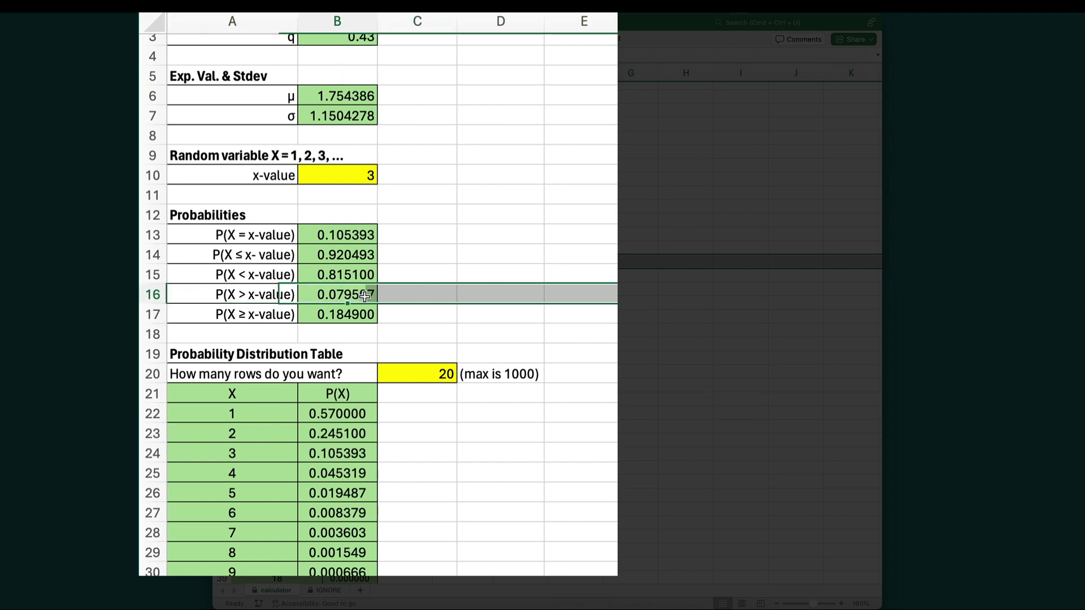
pyautogui.press('super+c')
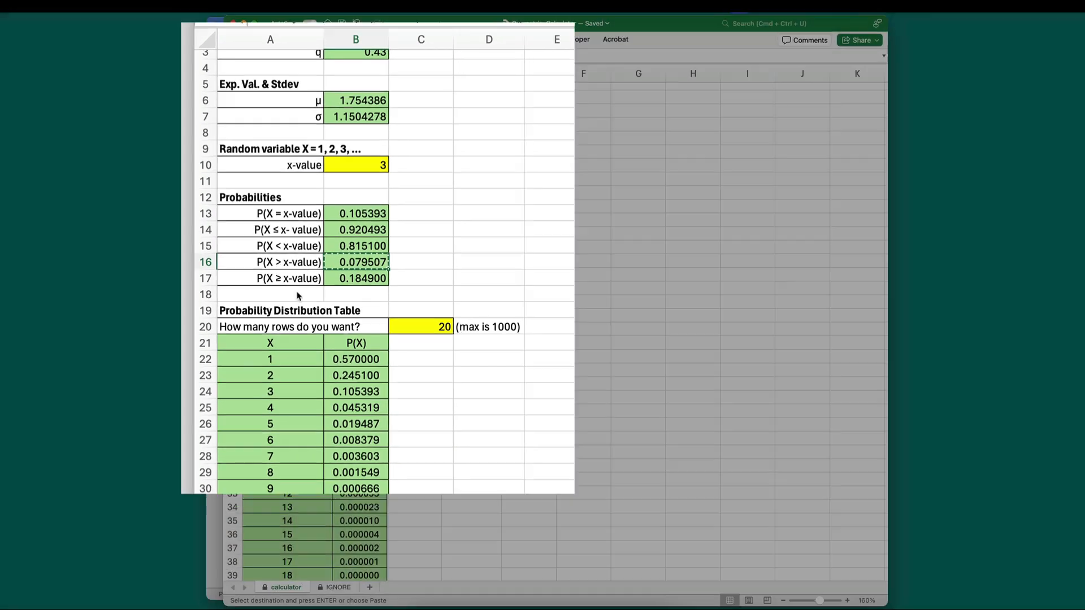
pyautogui.hotkey('ctrl', 'Up')
pyautogui.click(388, 310)
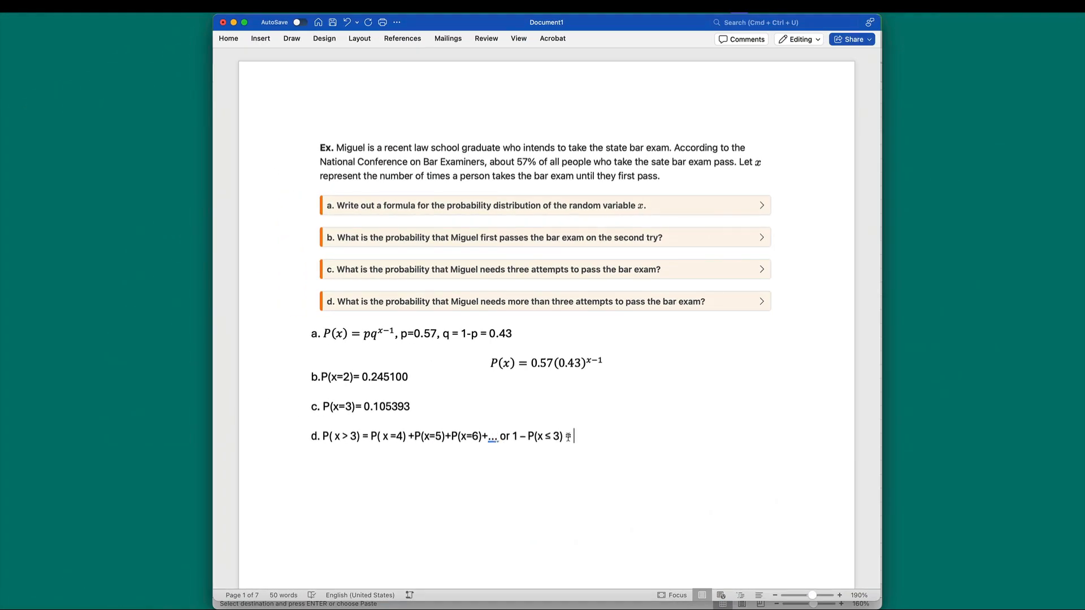
pyautogui.press('super+v')
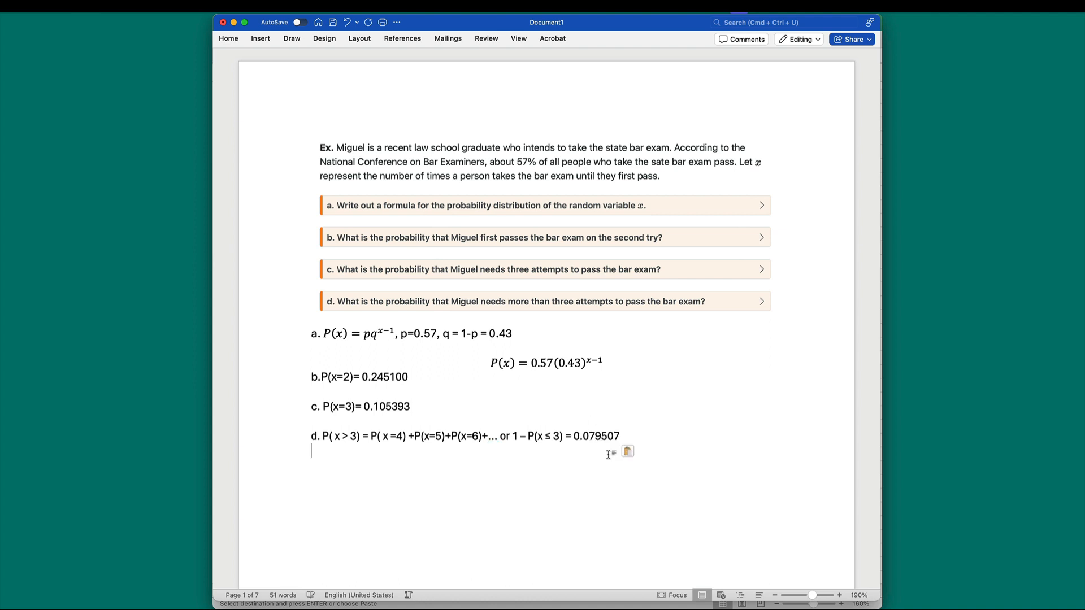